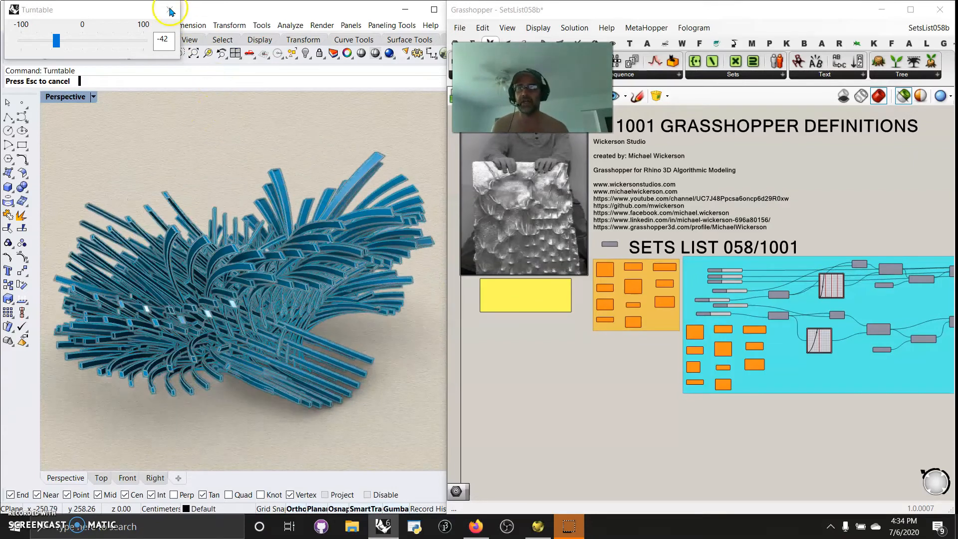
End the turntable rotation and examine the bristle-like model from other angles.
click(170, 9)
mouse_move(205, 250)
right_down()
mouse_move(277, 284)
mouse_move(315, 285)
mouse_move(342, 257)
mouse_move(349, 232)
mouse_move(332, 232)
right_up()
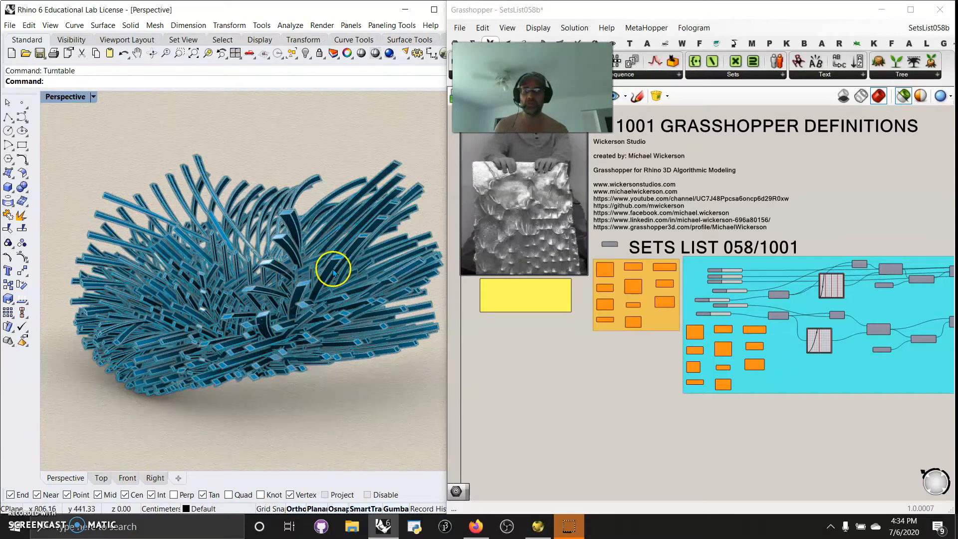
mouse_move(203, 307)
right_down()
mouse_move(272, 333)
mouse_move(195, 316)
mouse_move(195, 297)
right_up()
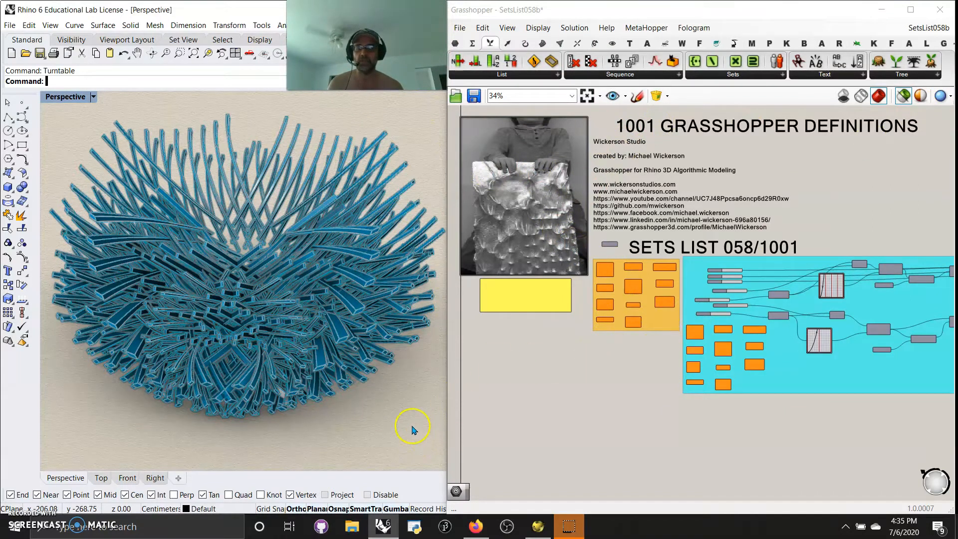
Hide all the selected polysurfaces and set the Perspective viewport's display mode to Shaded.
scroll(425, 455, down, 2)
drag(435, 446, 81, 132)
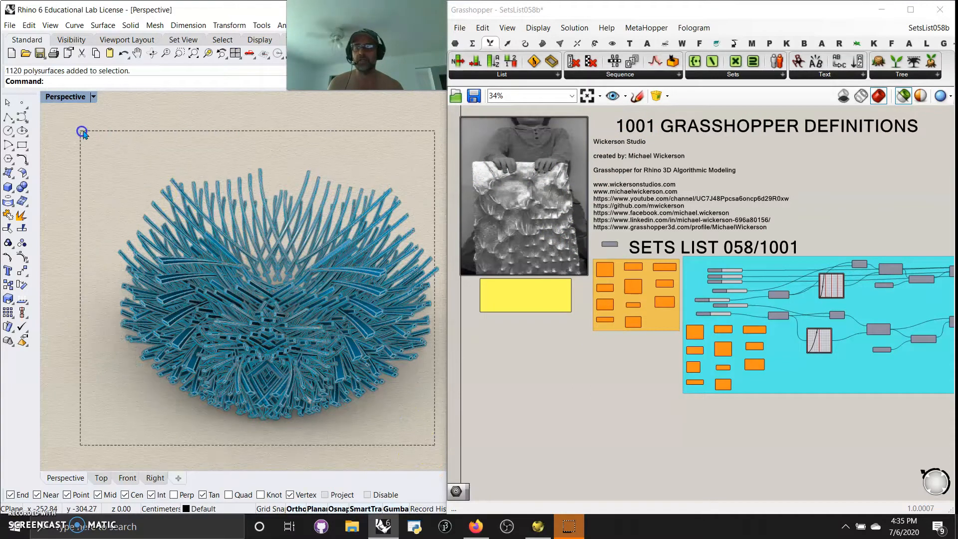
click(66, 40)
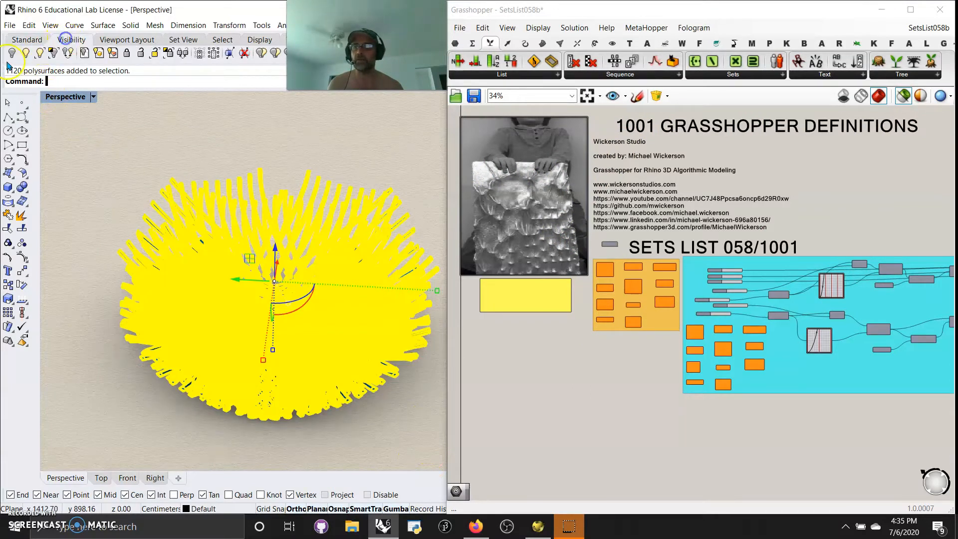
click(12, 52)
click(55, 97)
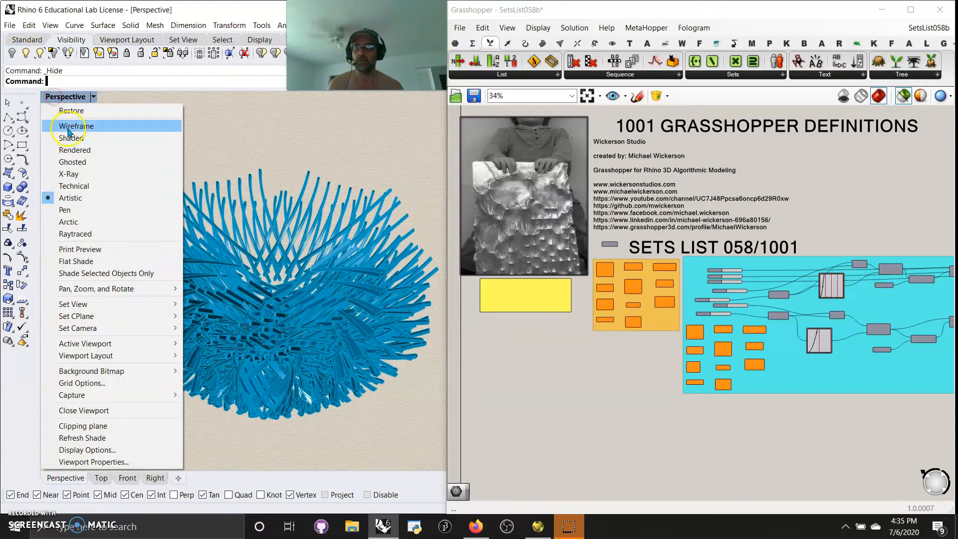
click(70, 138)
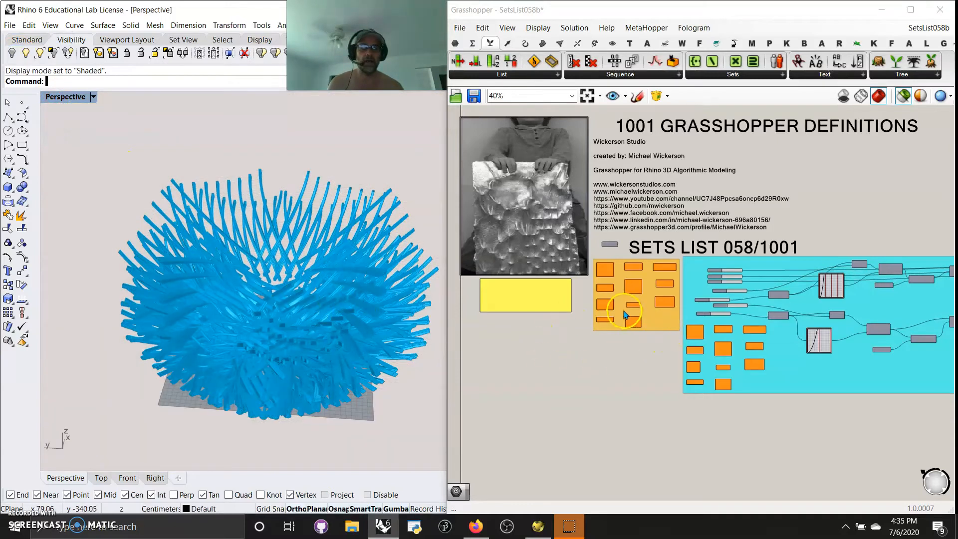
Examine the list components in the orange group and the layout of the blue Sets List definition.
scroll(623, 314, up, 5)
right_drag(593, 159, 625, 185)
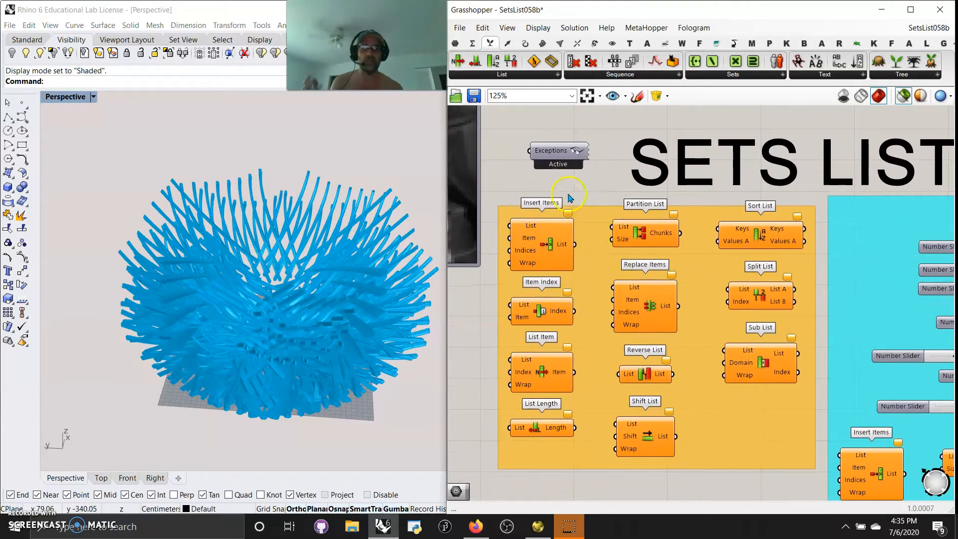
scroll(559, 217, down, 3)
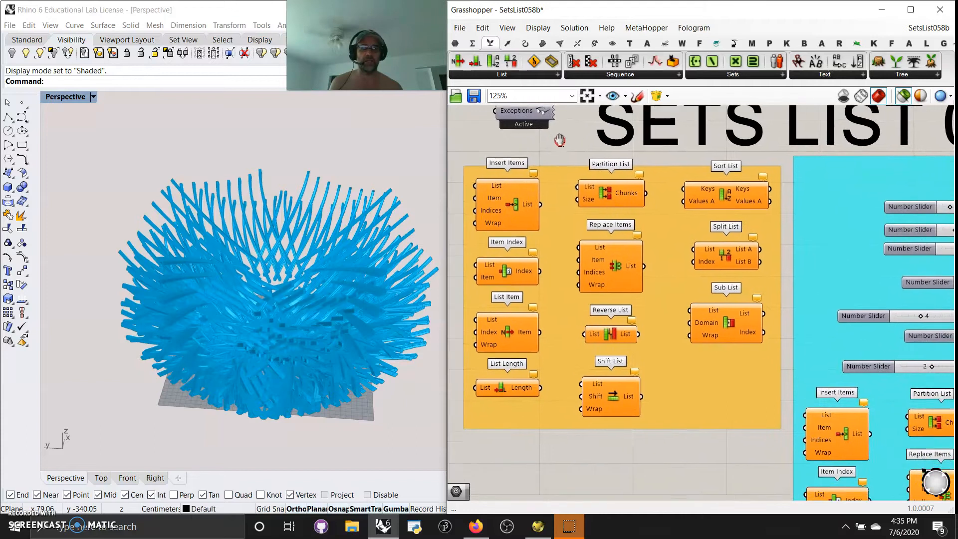
scroll(546, 250, up, 2)
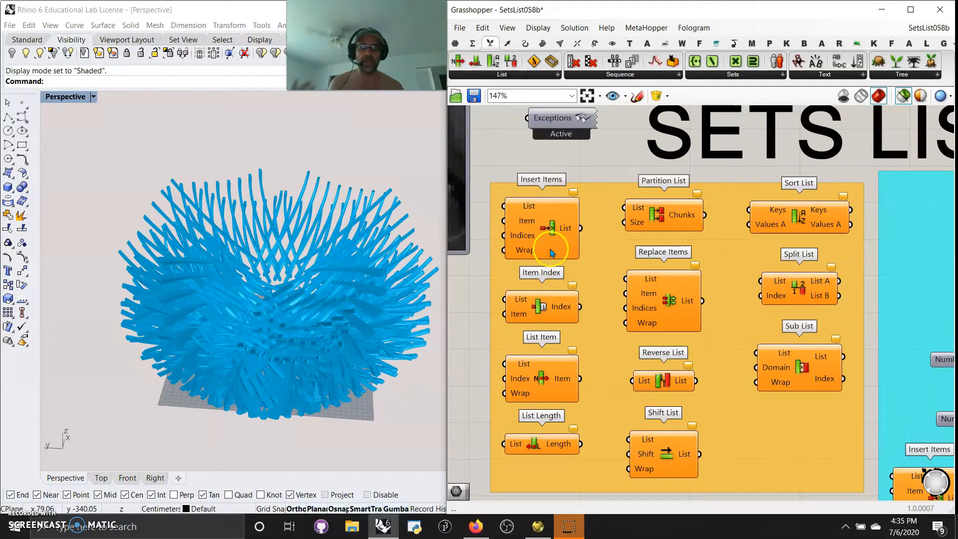
scroll(546, 249, down, 1)
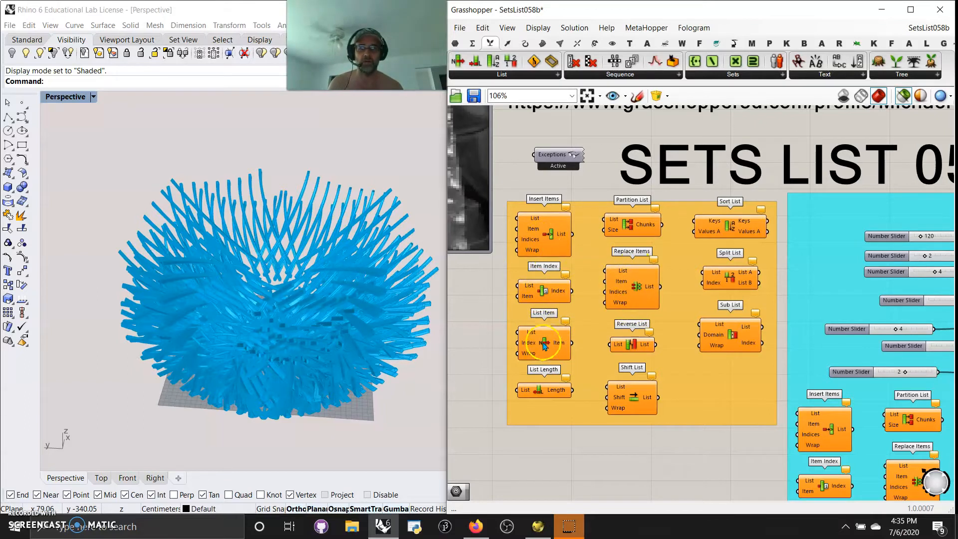
right_drag(692, 475, 498, 361)
scroll(683, 383, down, 2)
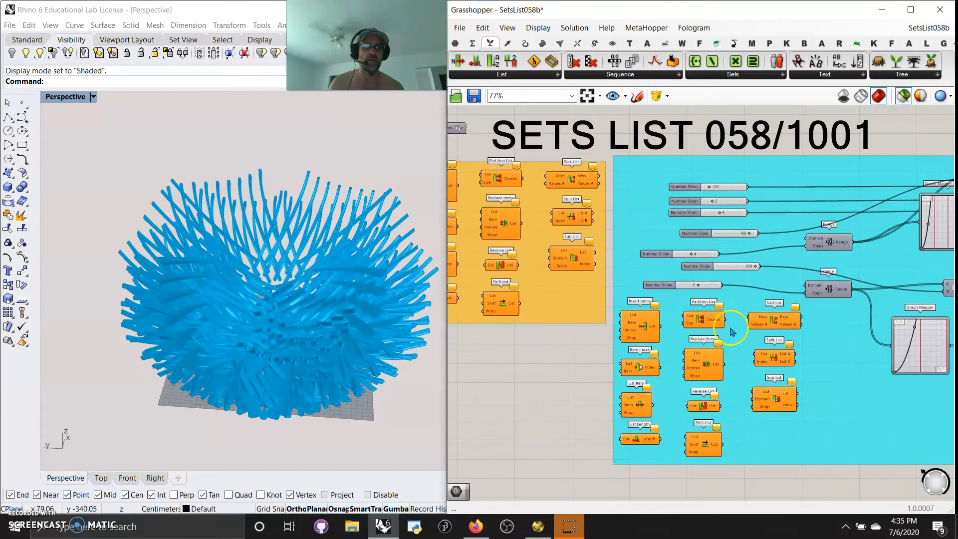
right_drag(743, 328, 603, 378)
click(808, 283)
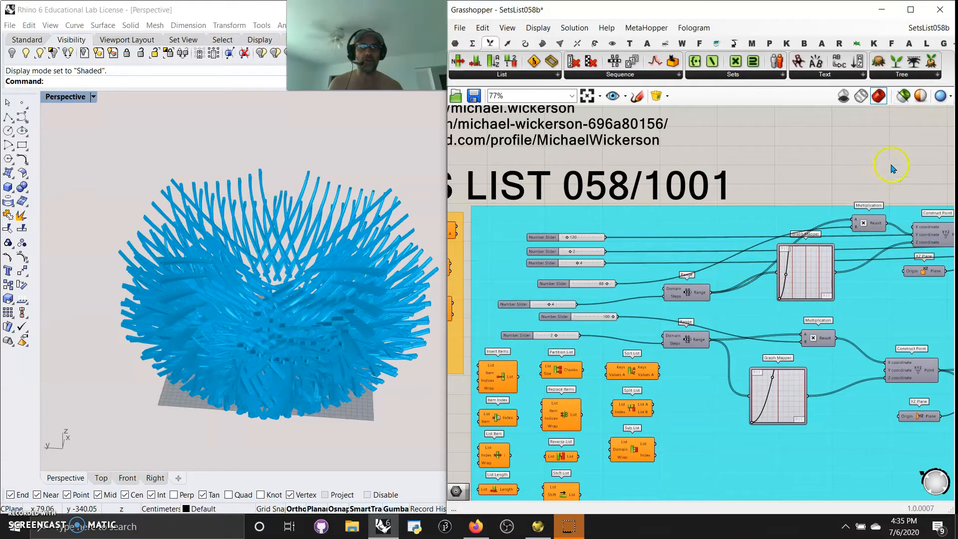
right_drag(885, 161, 758, 133)
Restrict the preview to selected components and inspect the points of the upper and lower Construct Point components.
click(804, 203)
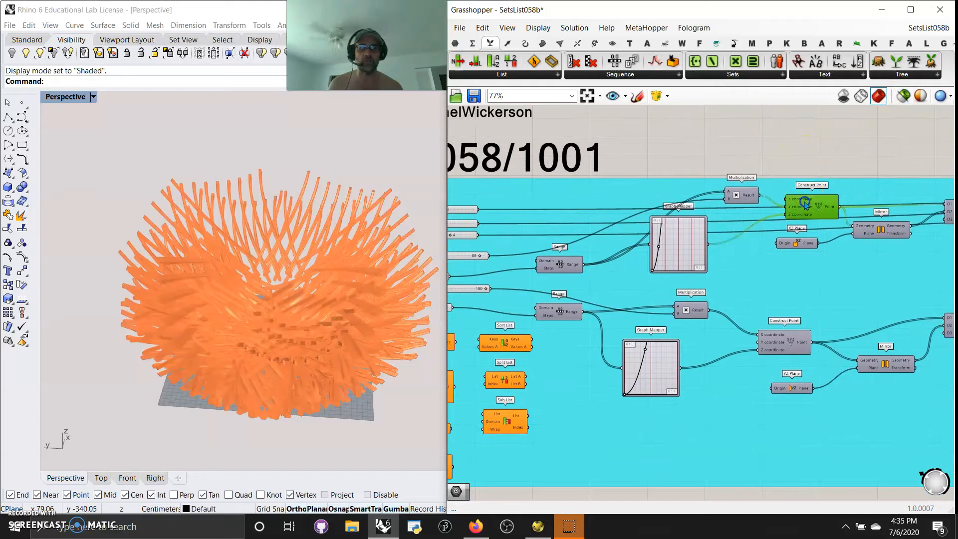
click(896, 98)
right_drag(283, 343, 424, 325)
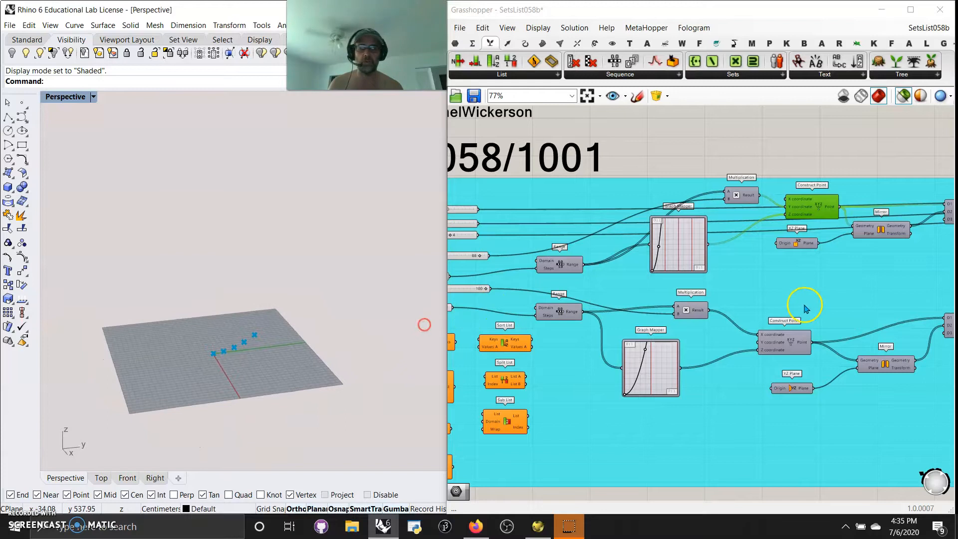
click(782, 346)
right_drag(249, 367, 336, 354)
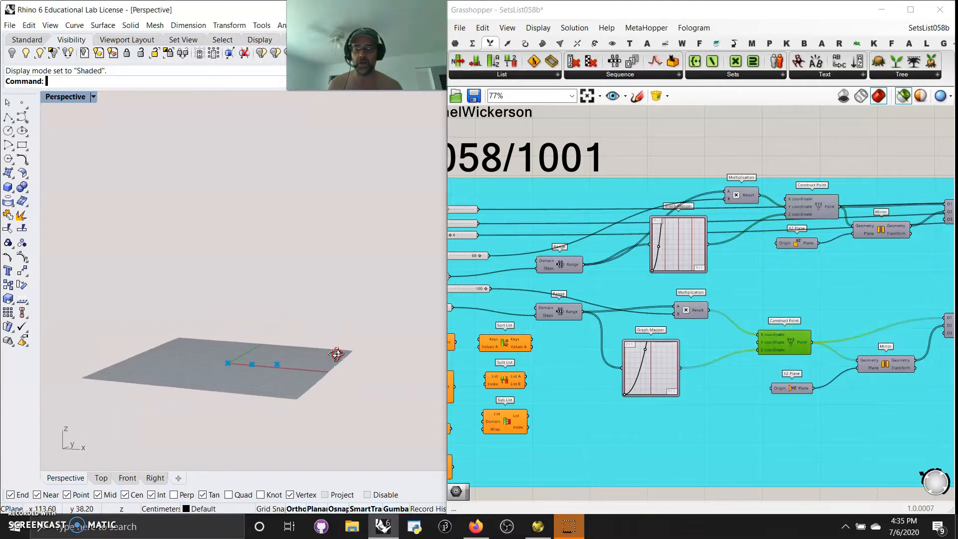
Examine the number sliders, Range components and graph mappers that feed the two Construct Point components.
right_drag(560, 362, 662, 381)
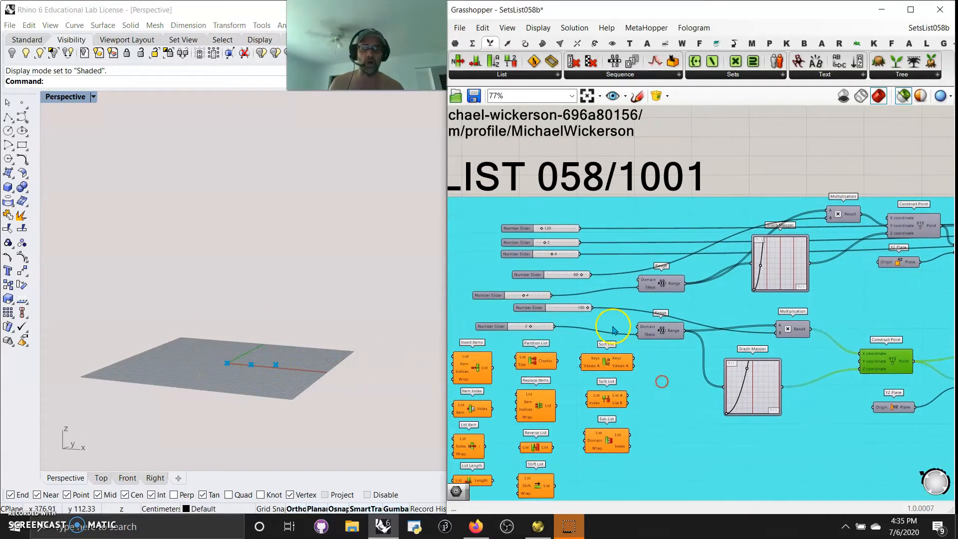
scroll(613, 329, up, 2)
right_drag(598, 326, 618, 315)
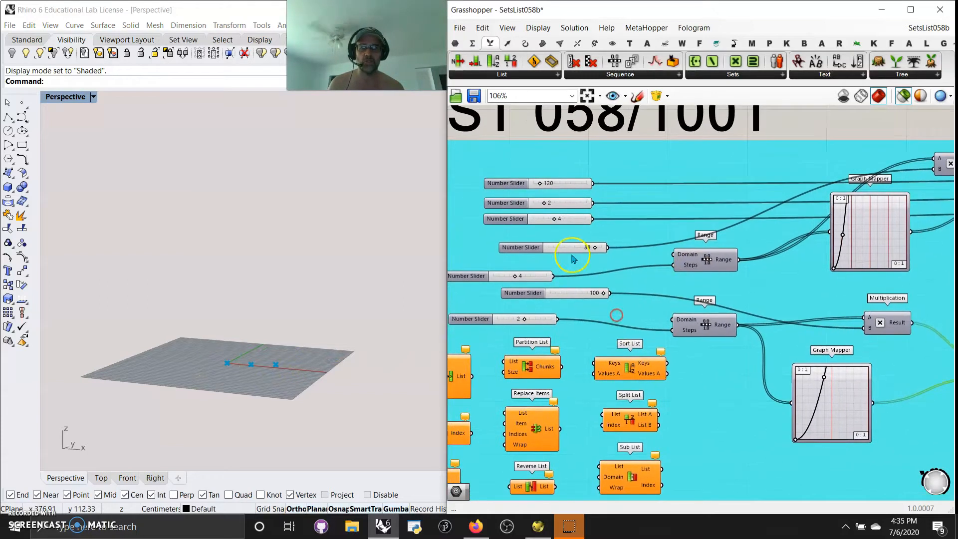
right_drag(756, 296, 546, 231)
scroll(719, 372, down, 2)
right_drag(742, 407, 665, 431)
click(791, 311)
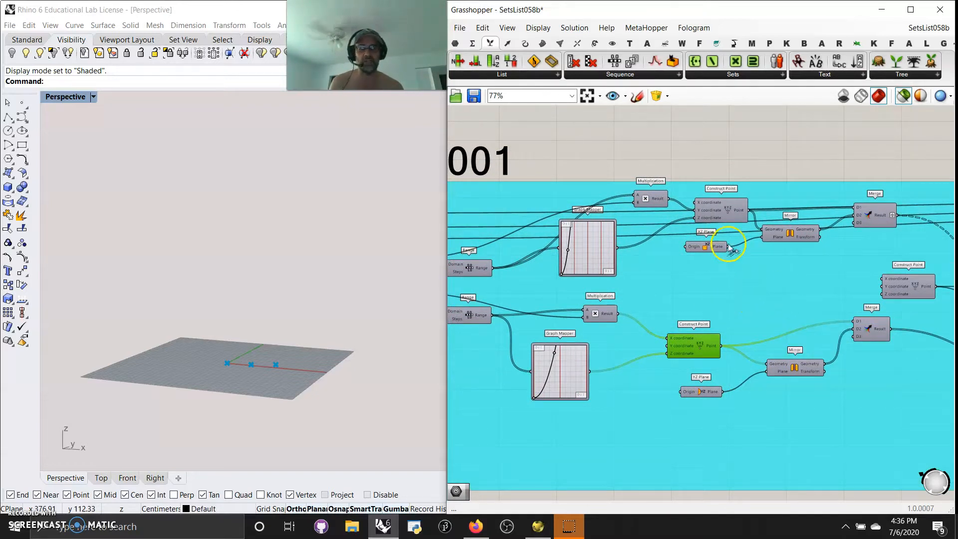
Preview the mirrored points of both Mirror components and the combined points of the upper Merge.
right_drag(798, 302, 738, 285)
click(743, 216)
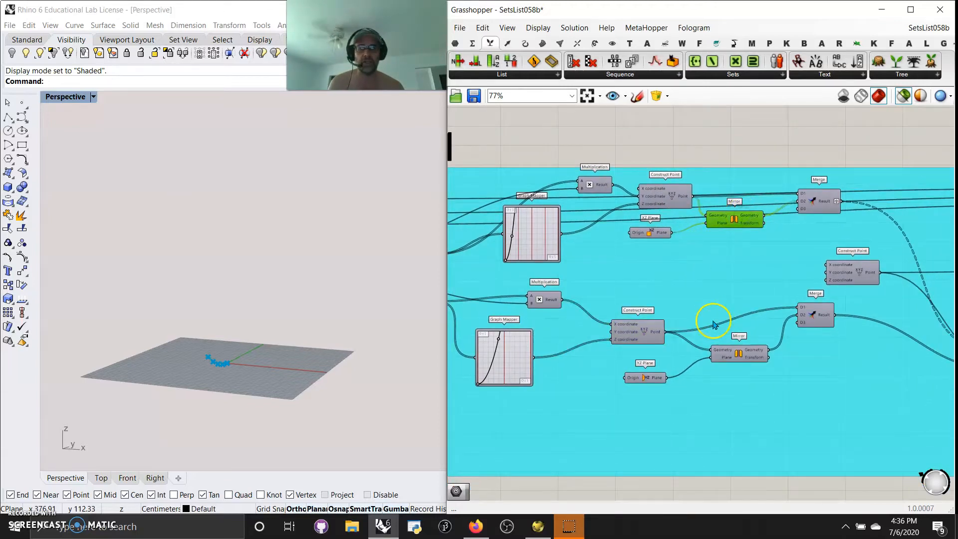
click(742, 359)
right_drag(214, 336, 209, 364)
click(818, 205)
right_drag(279, 329, 264, 297)
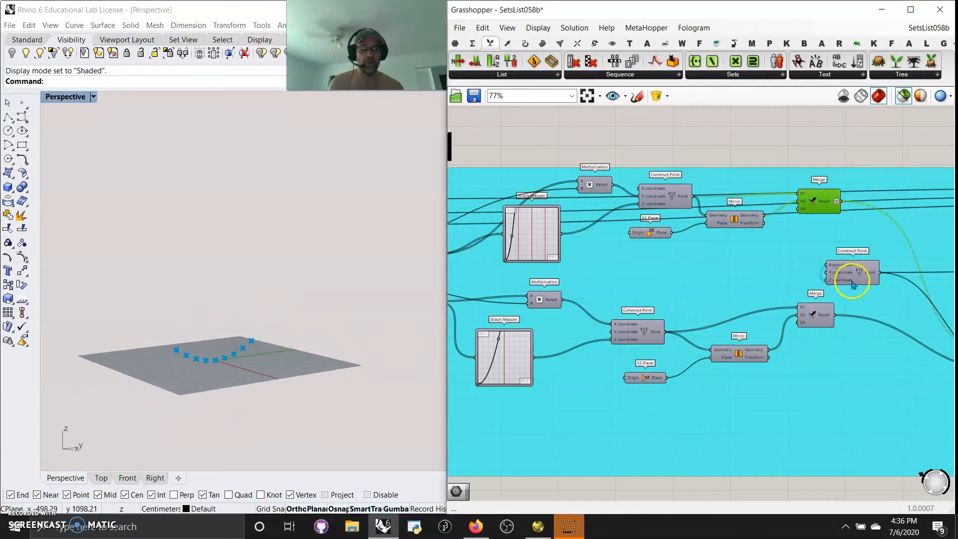
Preview the lower Mirror's points and compare the combined points of the lower and upper Merge components.
right_drag(879, 326, 745, 303)
click(607, 335)
right_drag(365, 372, 296, 382)
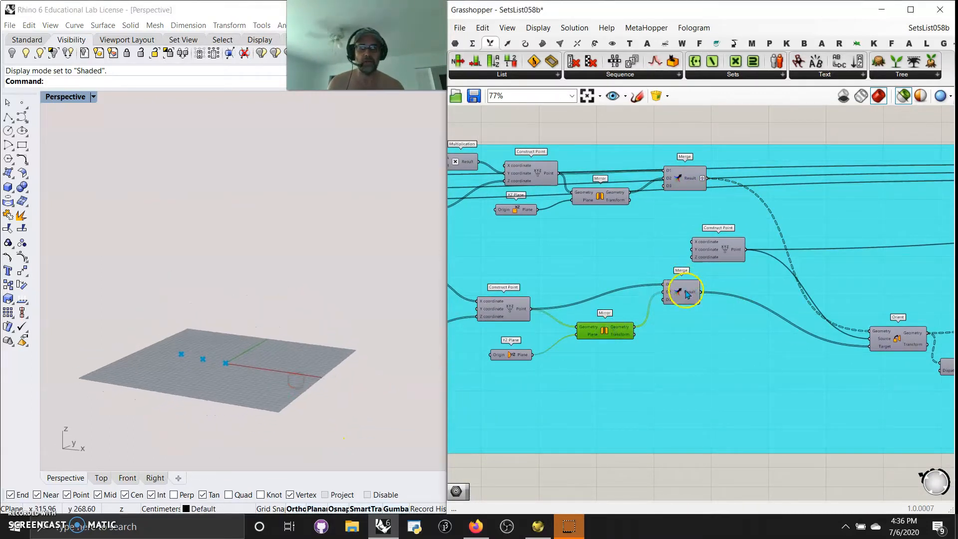
click(681, 292)
right_drag(412, 325, 234, 364)
click(696, 176)
right_drag(329, 305, 258, 331)
Move the Center Box component closer to the Merge components and inspect its boxes in the Perspective view.
right_drag(758, 399, 597, 402)
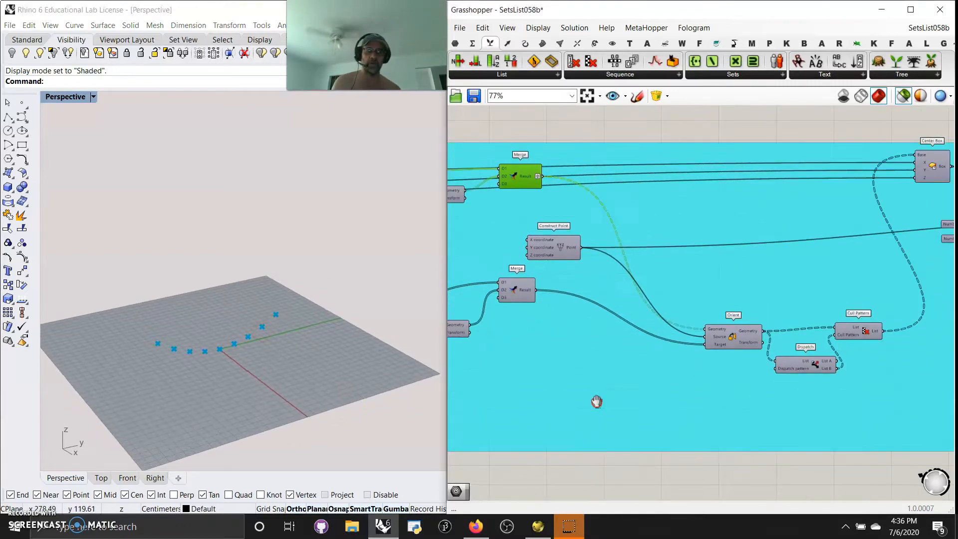
right_drag(751, 293, 708, 298)
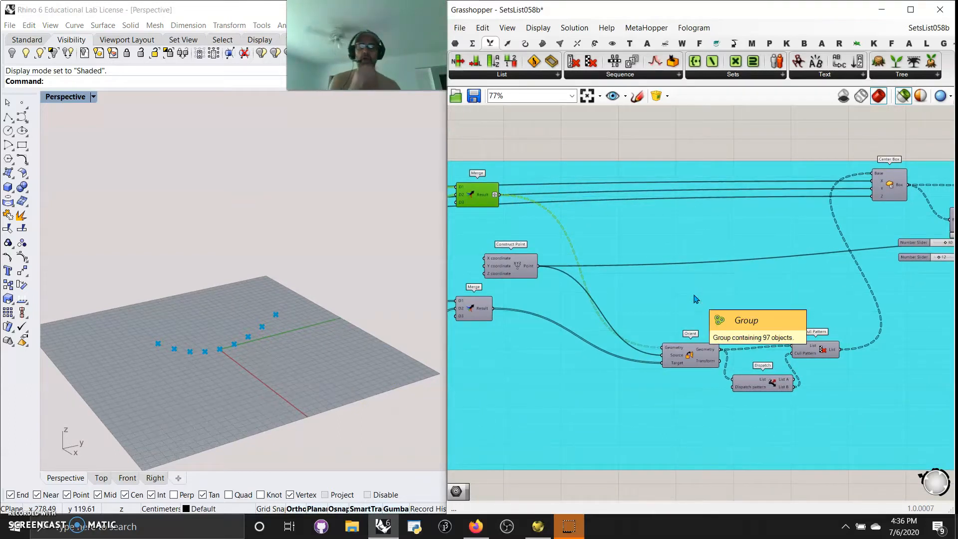
right_drag(699, 304, 701, 304)
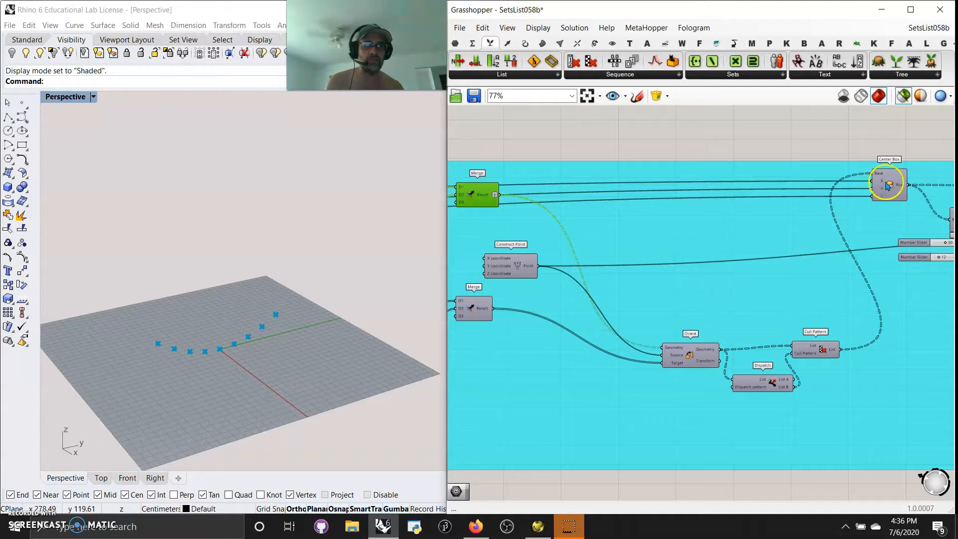
drag(882, 190, 686, 146)
click(226, 339)
mouse_move(225, 339)
right_down()
mouse_move(261, 293)
mouse_move(306, 338)
mouse_move(230, 324)
right_up()
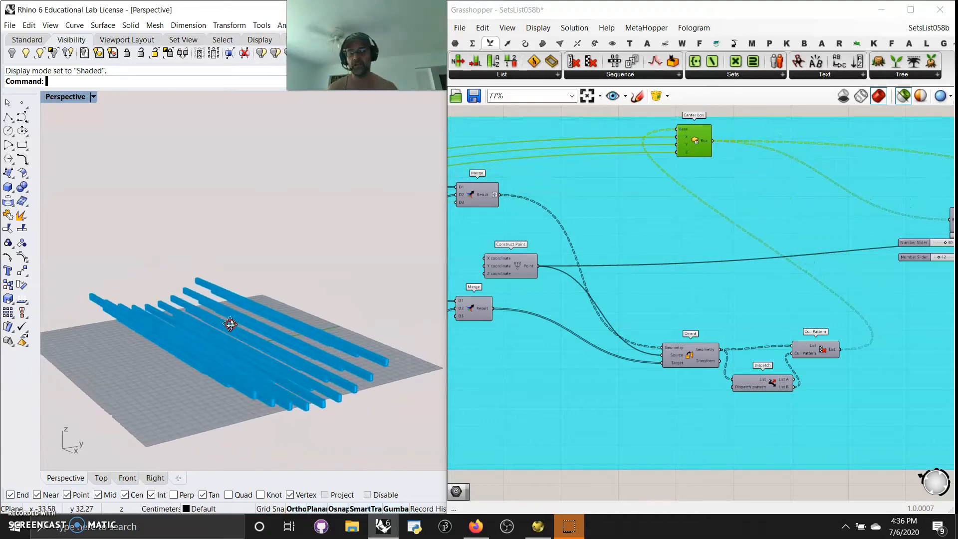
mouse_move(268, 351)
right_down()
mouse_move(298, 363)
mouse_move(244, 368)
mouse_move(265, 333)
mouse_move(268, 380)
mouse_move(246, 374)
mouse_move(244, 398)
mouse_move(251, 351)
mouse_move(218, 368)
mouse_move(265, 369)
right_up()
Inspect the geometry, source and target points that feed the Orient component.
right_drag(679, 274, 745, 245)
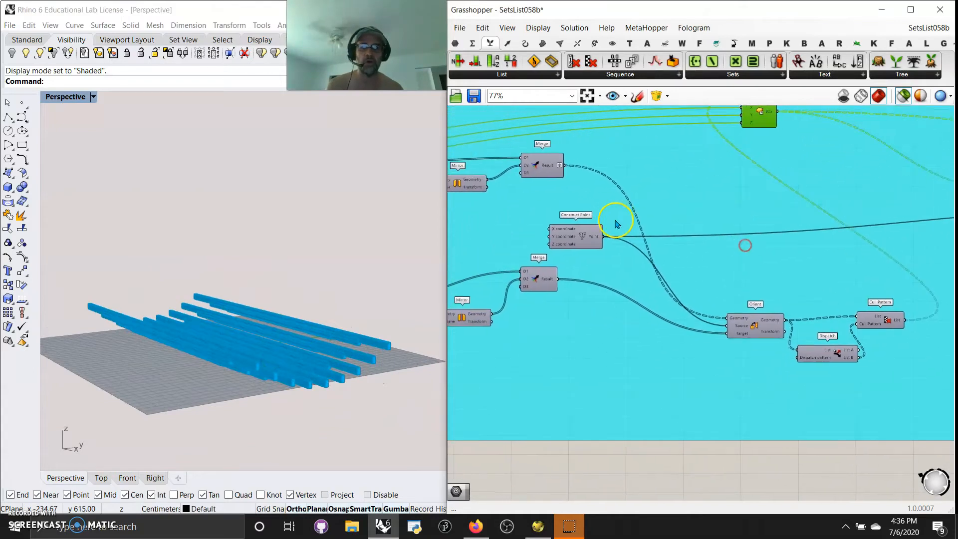
click(551, 166)
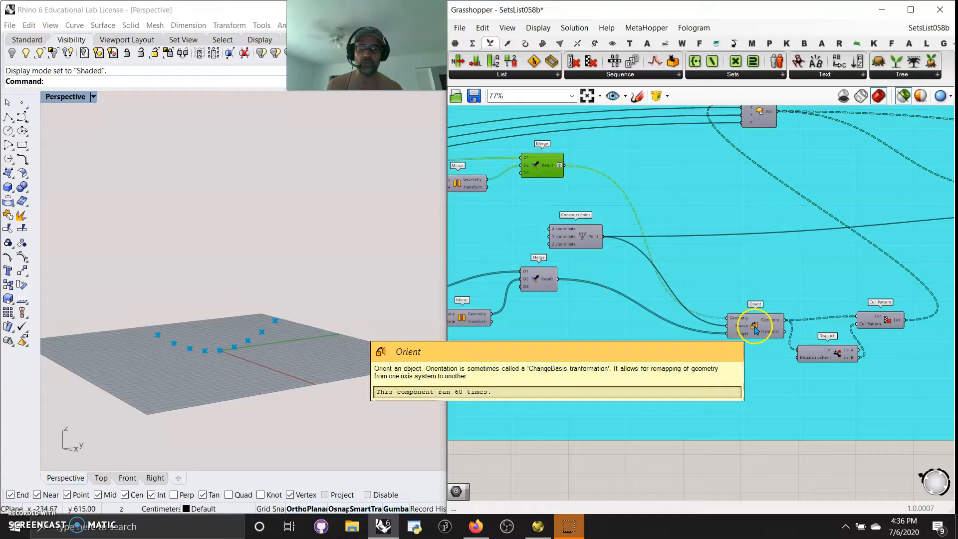
click(573, 238)
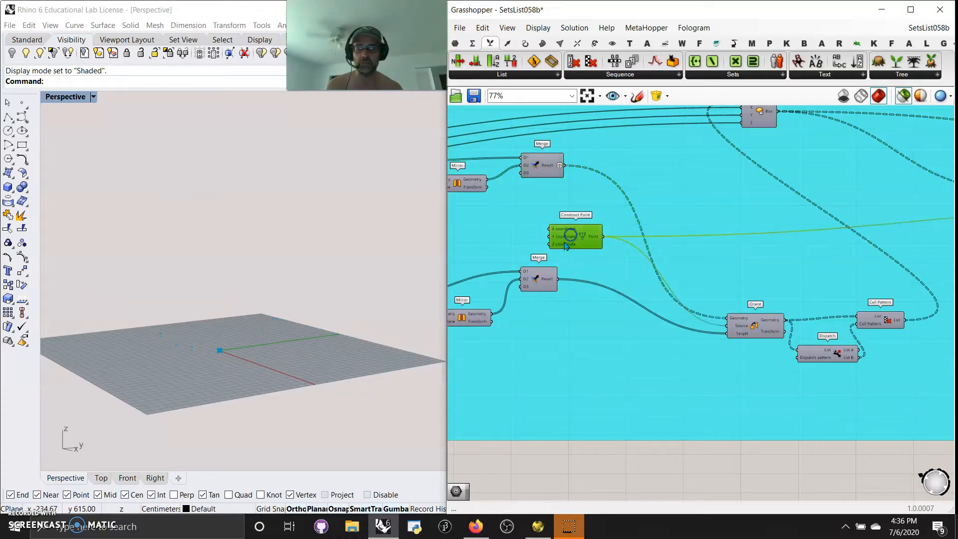
click(534, 280)
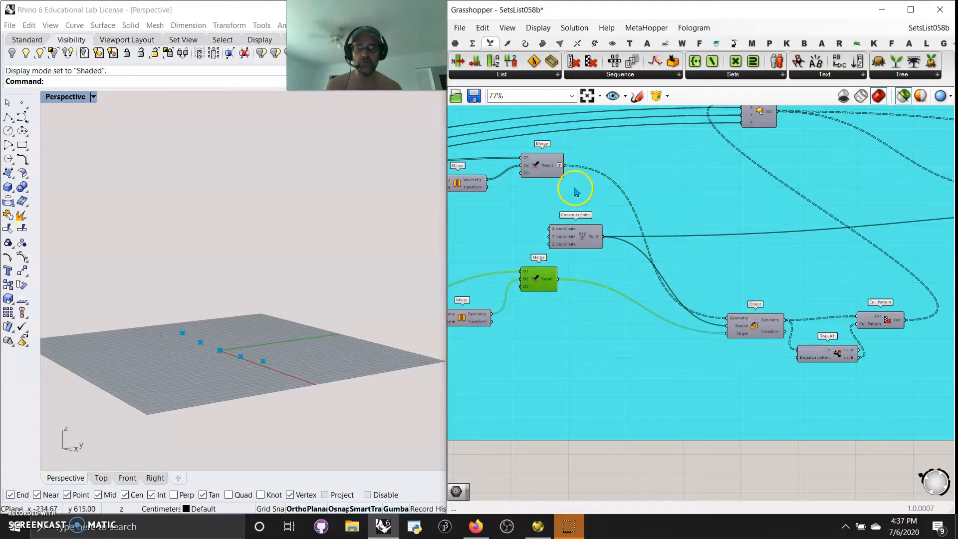
drag(538, 161, 537, 164)
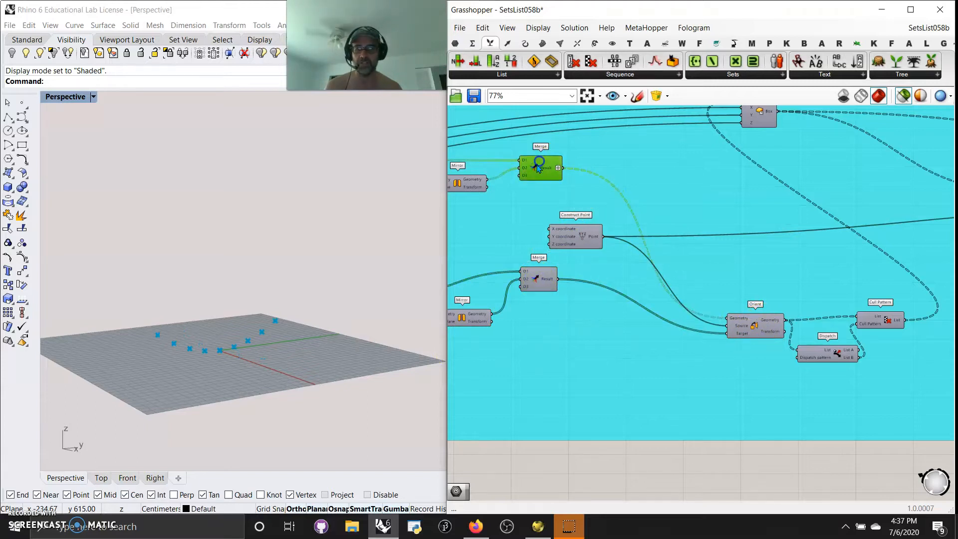
Preview the point grid from Orient and the reduced points from Cull Pattern.
click(757, 332)
right_drag(175, 342, 215, 453)
right_drag(754, 457, 628, 423)
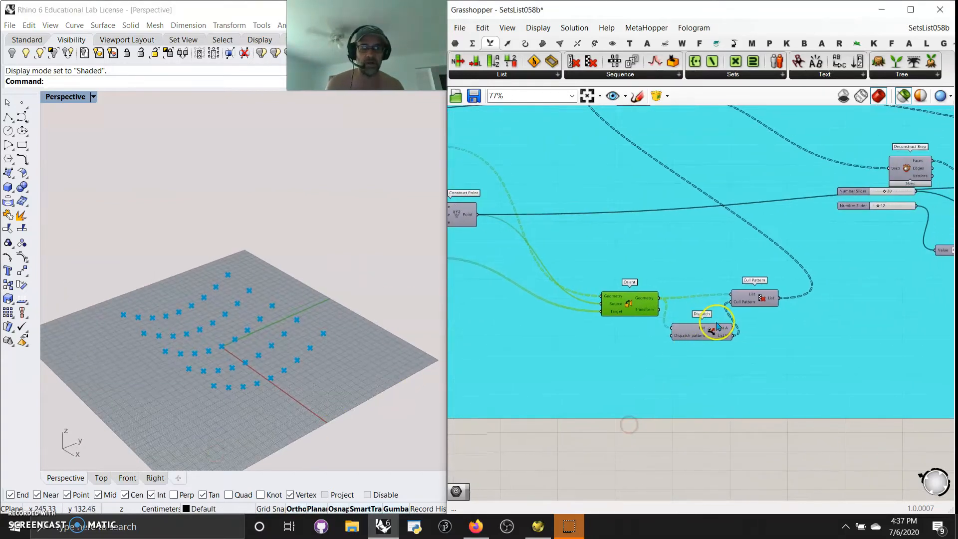
click(750, 300)
right_drag(370, 385, 254, 364)
Move the Dispatch component slightly further below Orient and Cull Pattern, and inspect its points and dispatch pattern.
drag(702, 334, 698, 351)
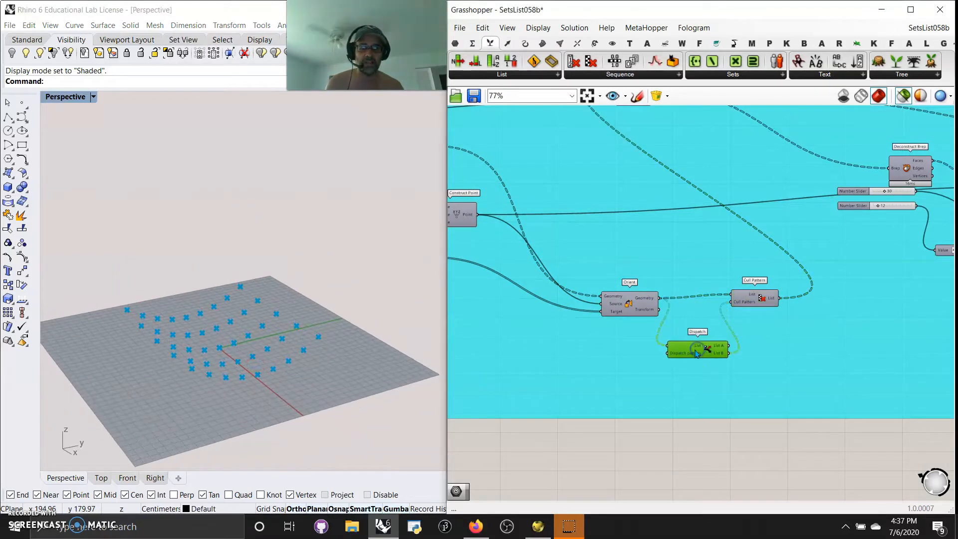
right_drag(334, 361, 348, 383)
click(442, 364)
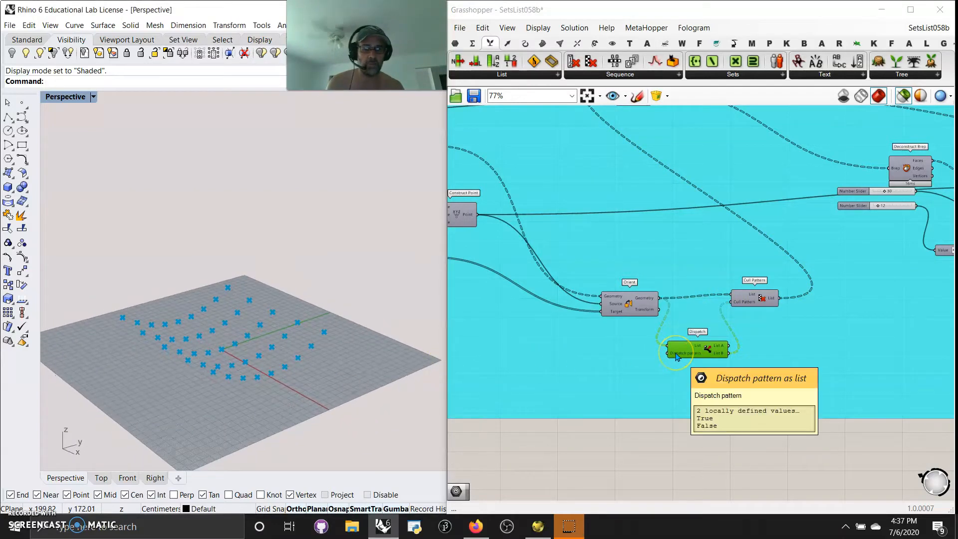
right_drag(357, 383, 407, 385)
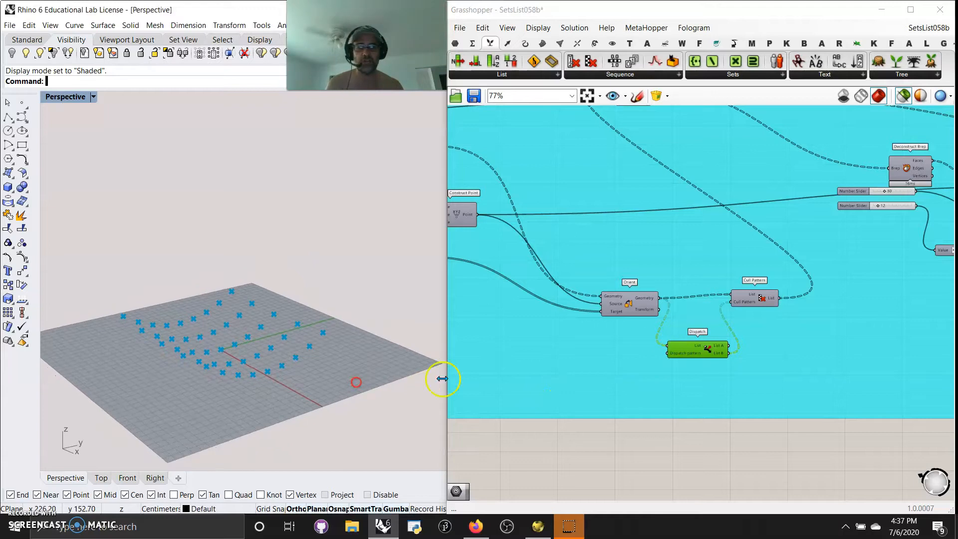
Inspect the Cull Pattern's points again and follow its output to the Center Box component.
click(755, 299)
mouse_move(264, 374)
right_down()
mouse_move(246, 417)
mouse_move(248, 401)
right_up()
right_drag(855, 269, 806, 393)
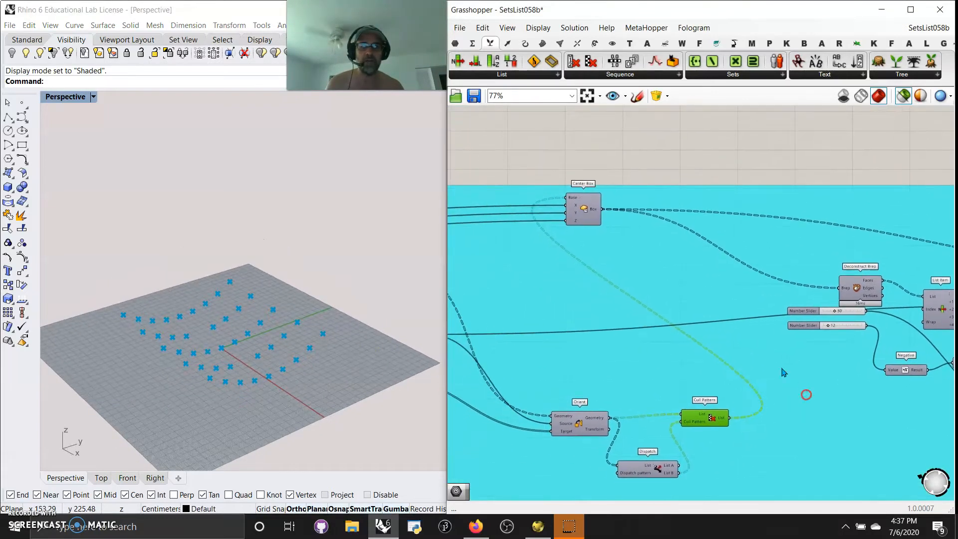
Preview the boxes from Center Box and trace them through Deconstruct Brep to the List Item component.
click(583, 212)
right_drag(356, 438, 338, 417)
right_drag(849, 404, 682, 458)
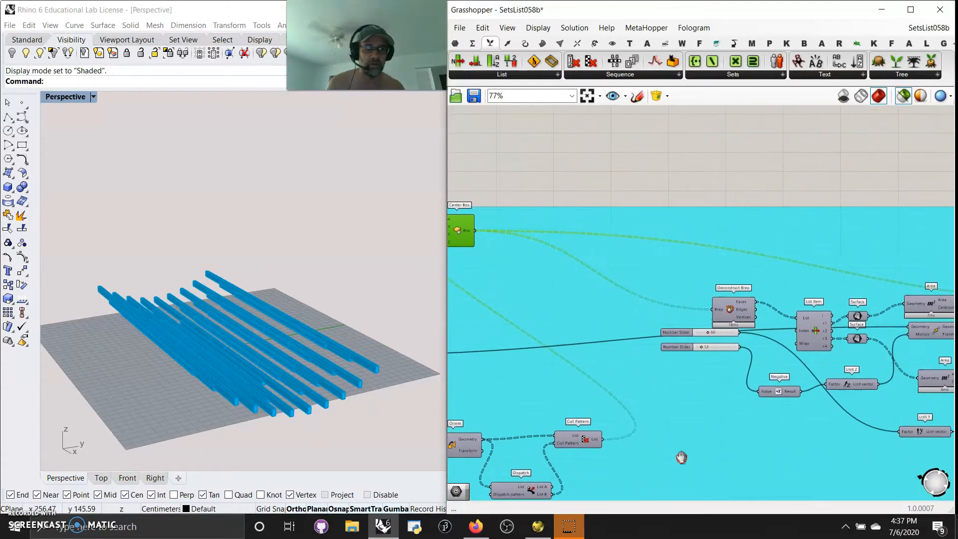
click(730, 310)
right_drag(819, 405, 763, 359)
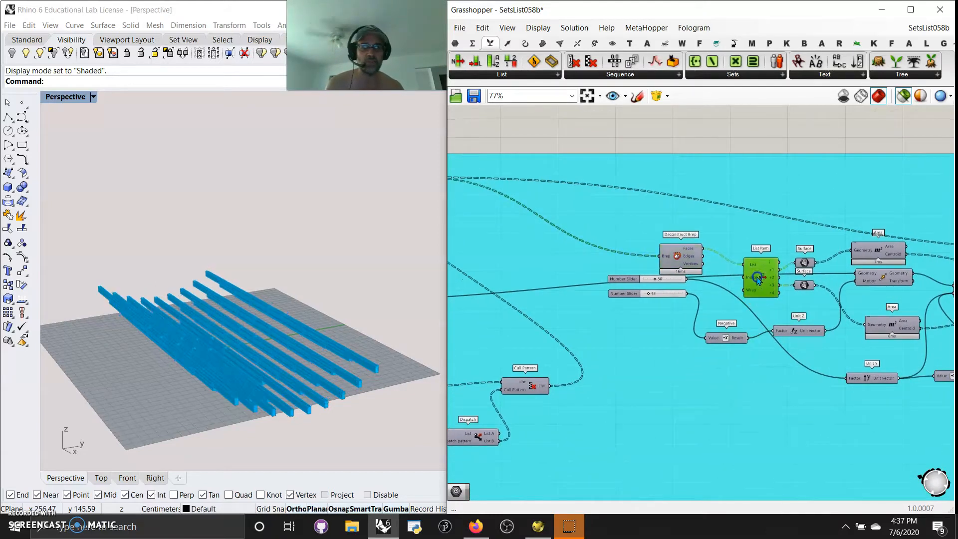
Preview the faces in the two Surface components and the face centroids from both Area components.
click(804, 263)
click(804, 288)
right_drag(844, 323, 764, 315)
click(799, 243)
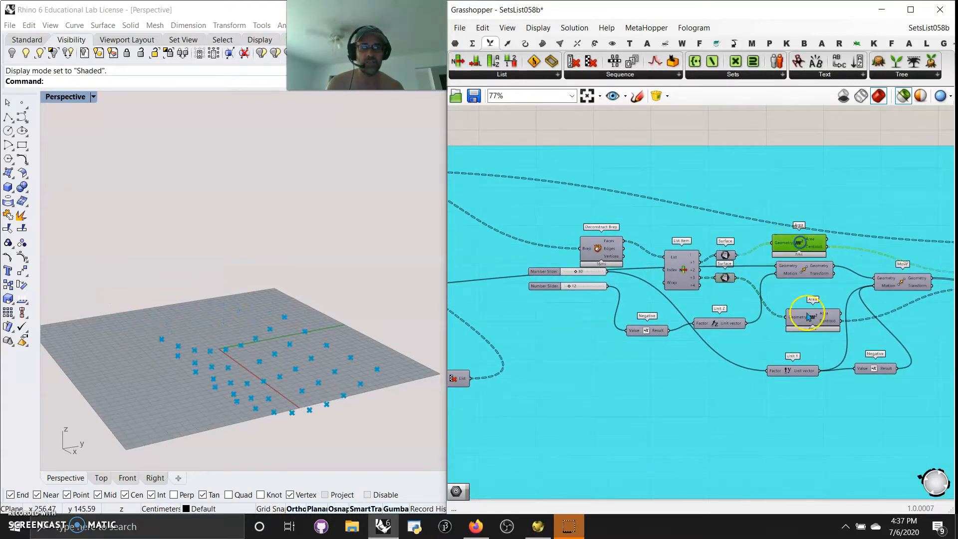
click(805, 311)
mouse_move(260, 372)
right_down()
mouse_move(278, 391)
mouse_move(264, 376)
right_up()
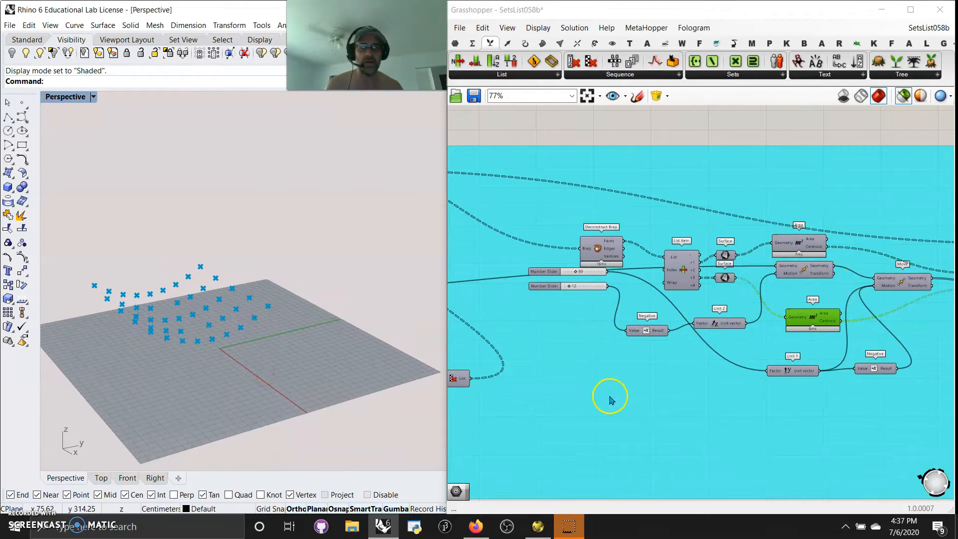
Preview the base point and trace it through both Move components to the points that feed Arc 3Pt.
right_drag(609, 397, 858, 401)
right_drag(564, 337, 783, 348)
drag(611, 309, 825, 302)
right_drag(881, 357, 411, 347)
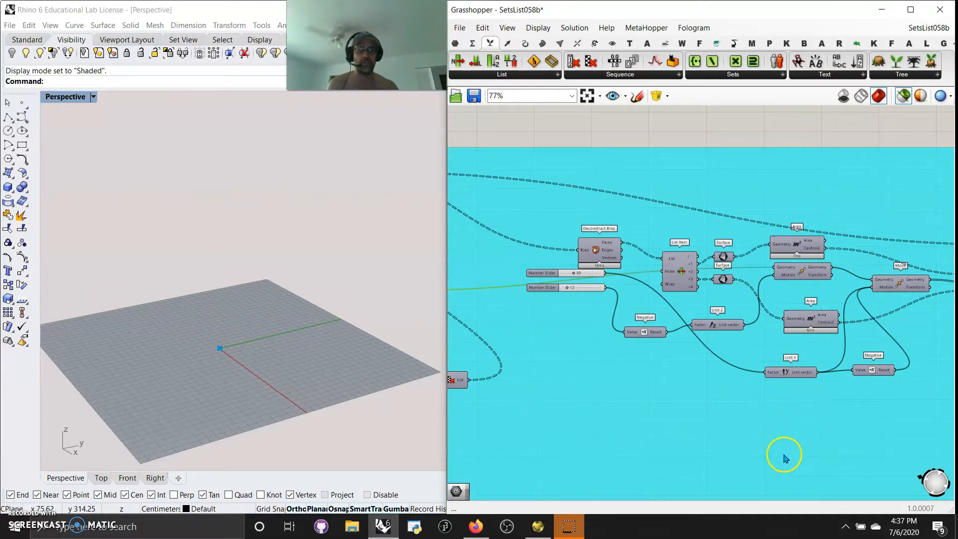
click(795, 246)
click(803, 274)
right_drag(807, 308, 702, 306)
click(790, 285)
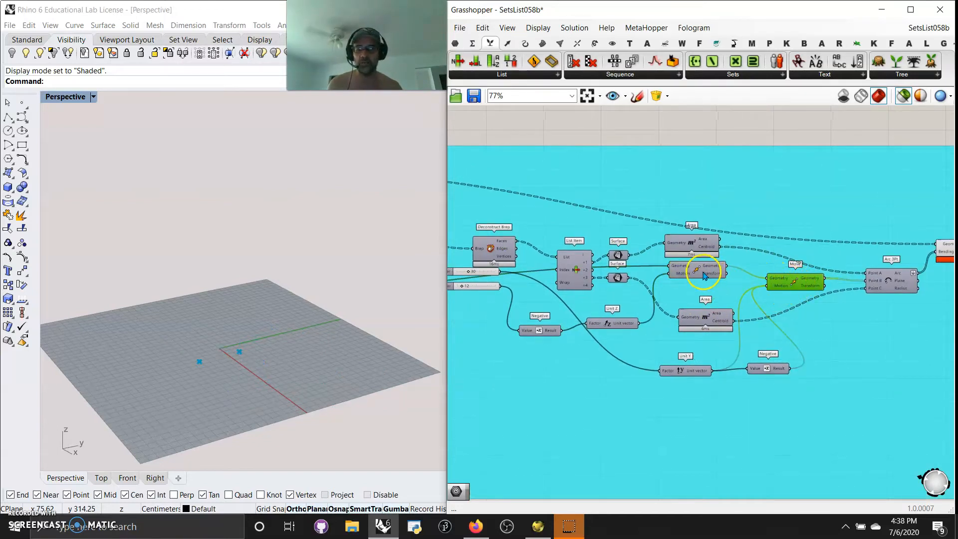
right_drag(863, 352, 818, 341)
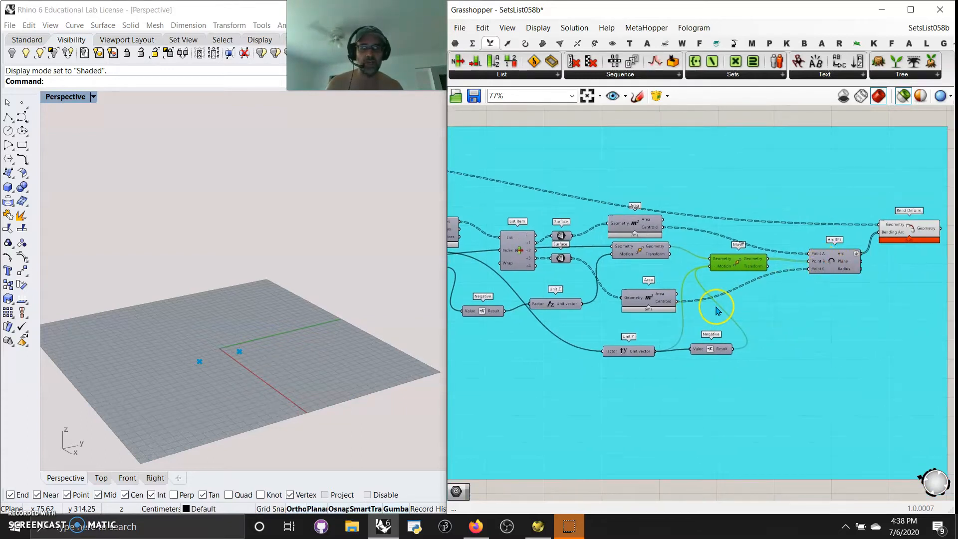
Preview the arcs from Arc 3Pt and look up the Morph group of the Transform components.
click(824, 264)
right_drag(267, 406, 295, 421)
right_drag(840, 391, 758, 421)
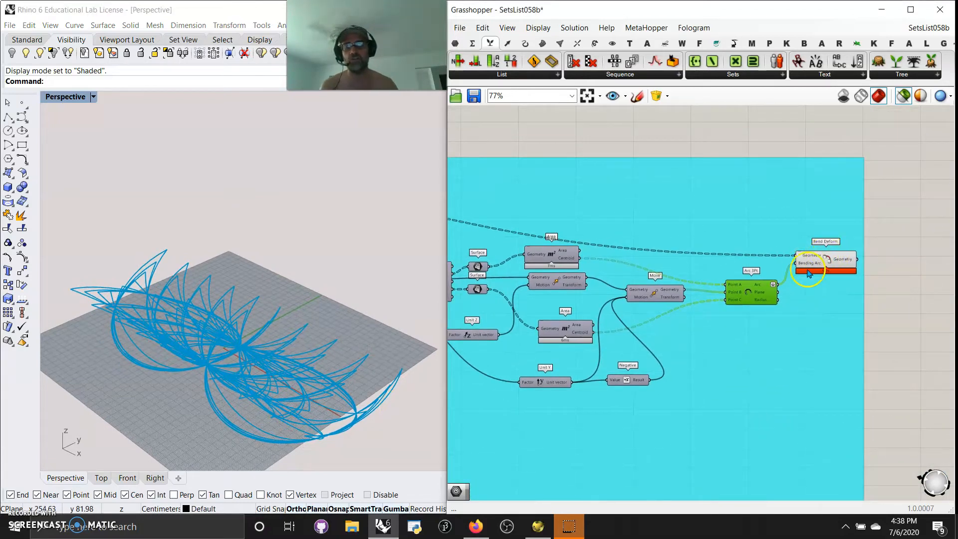
click(592, 43)
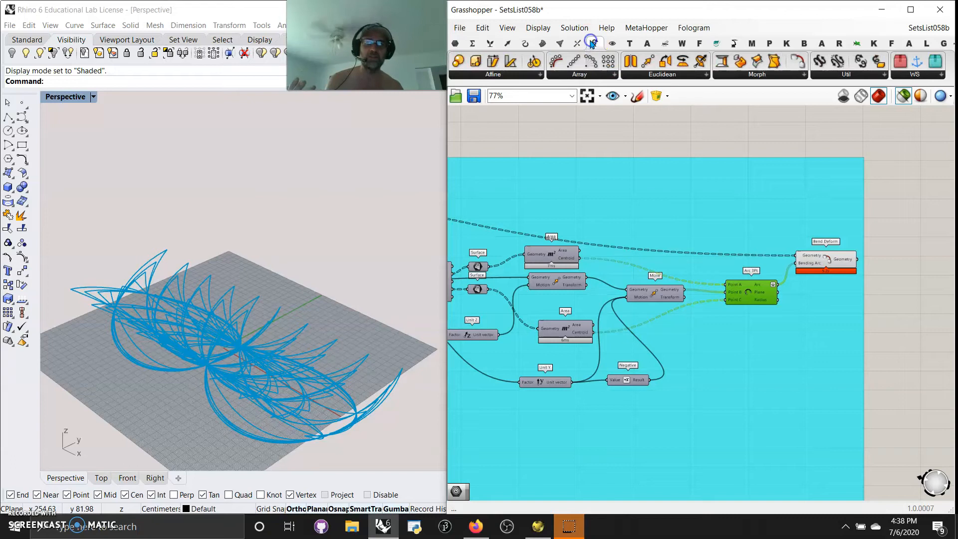
click(749, 81)
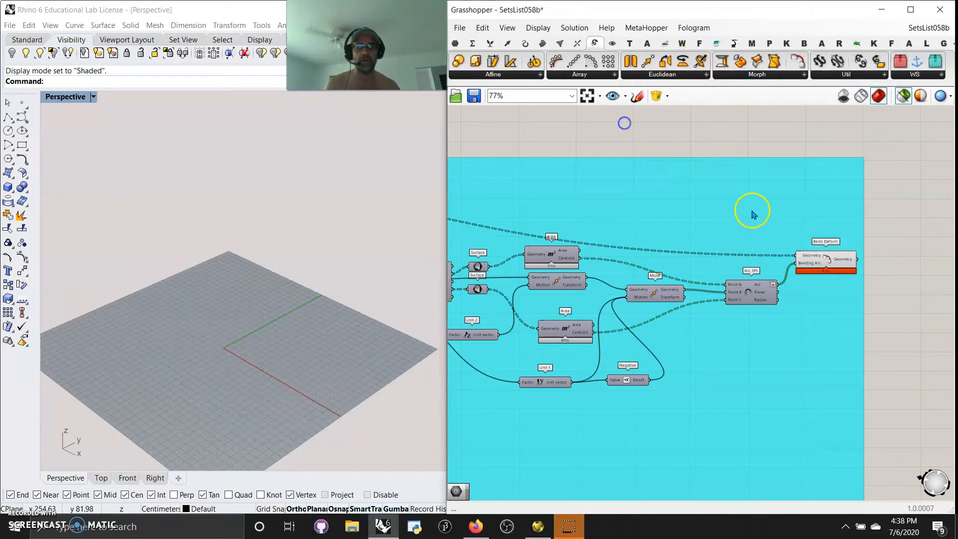
Compare the arcs from Arc 3Pt with the bent boxes from Bend Deform, viewed from several angles and distances.
mouse_move(258, 349)
right_down()
mouse_move(265, 338)
mouse_move(248, 324)
mouse_move(253, 359)
right_up()
click(804, 276)
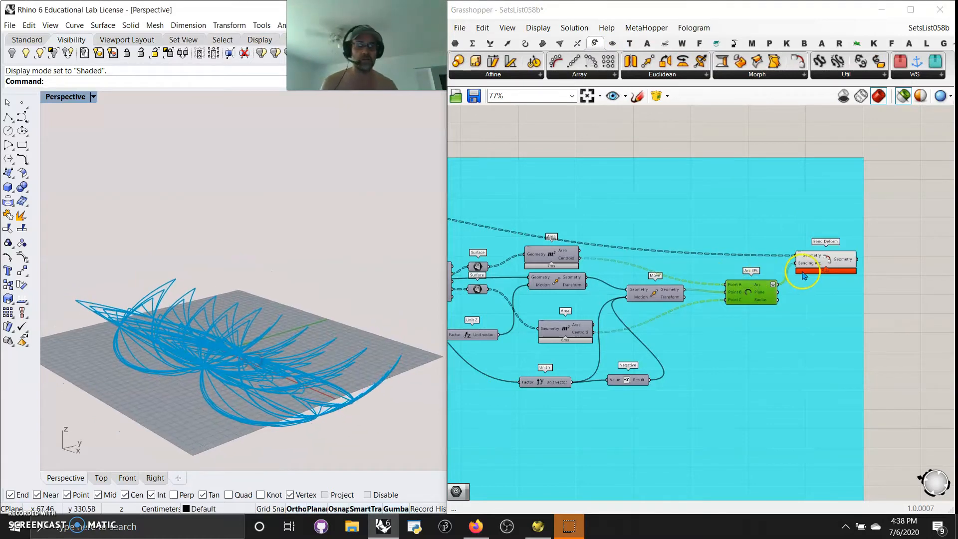
mouse_move(320, 359)
right_down()
mouse_move(364, 330)
mouse_move(316, 358)
mouse_move(320, 349)
right_up()
click(627, 310)
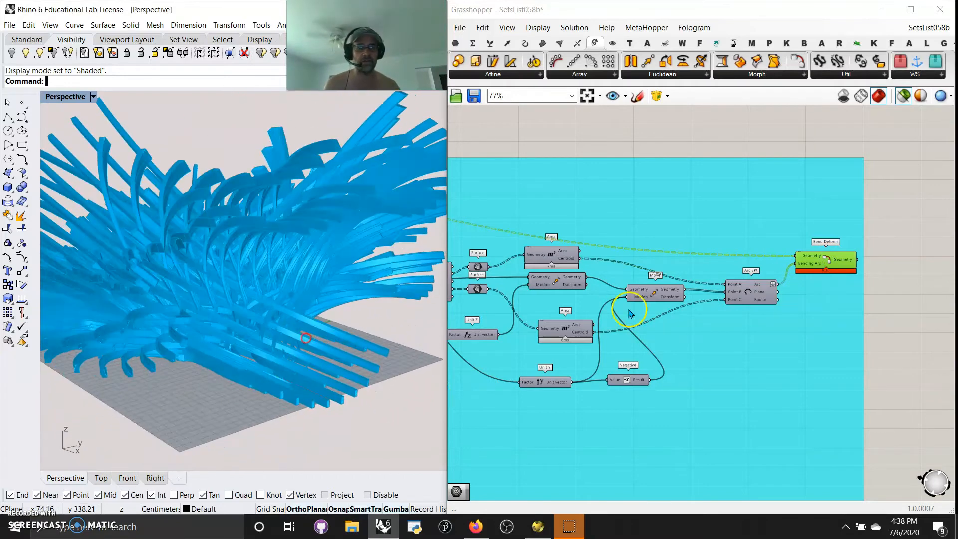
click(804, 265)
right_drag(256, 300, 88, 369)
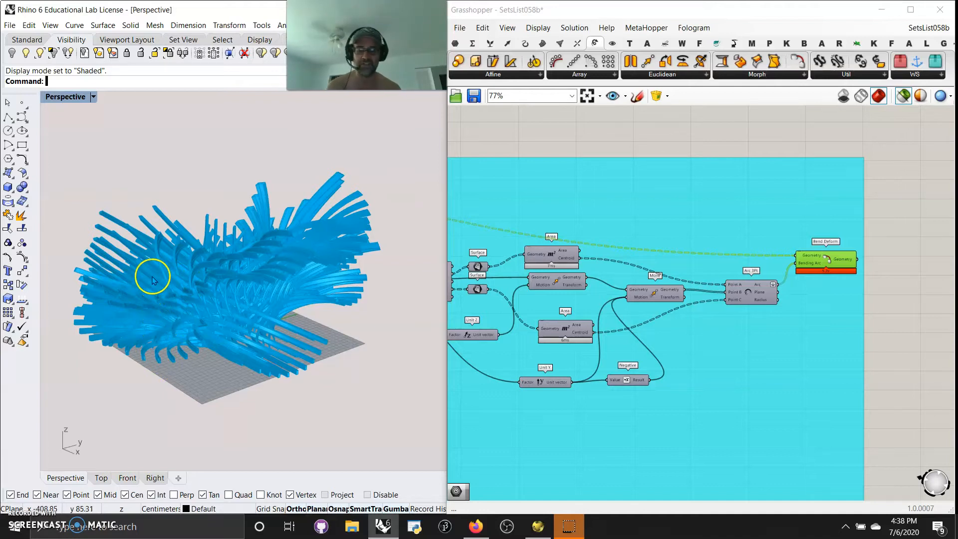
scroll(163, 284, up, 2)
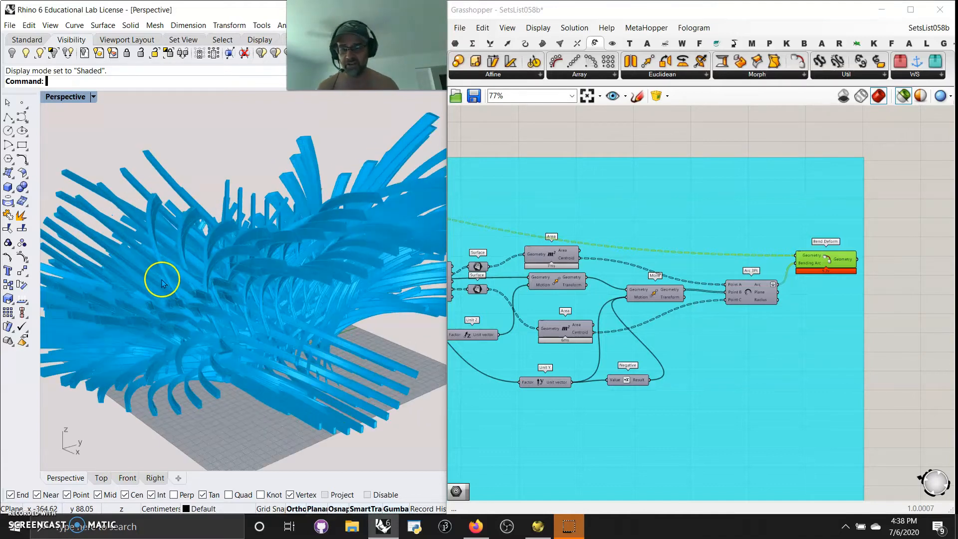
scroll(162, 282, down, 2)
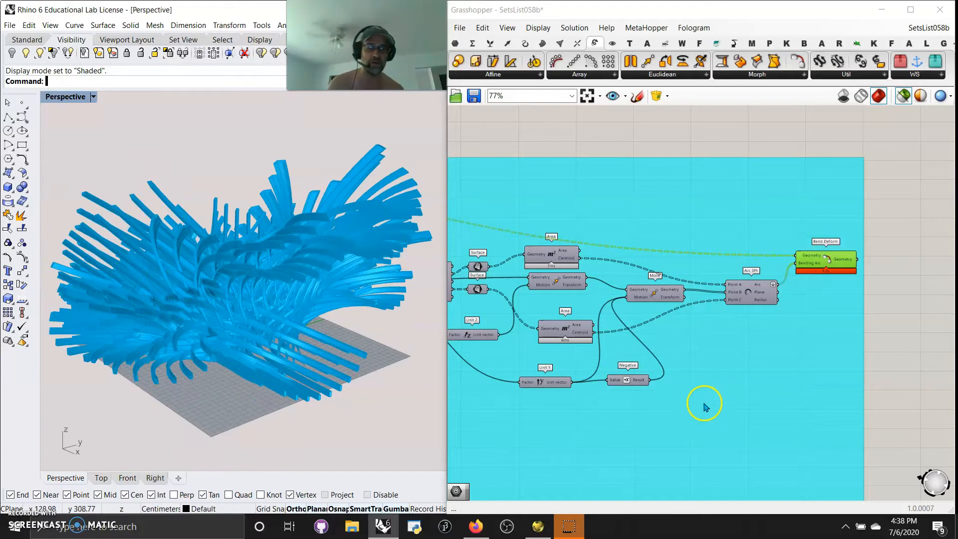
Trace the definition from Bend Deform back past Center Box and Orient, and preview Bend Deform's geometry again.
right_drag(676, 425, 786, 394)
right_drag(626, 398, 713, 414)
scroll(691, 393, down, 2)
right_drag(614, 402, 727, 404)
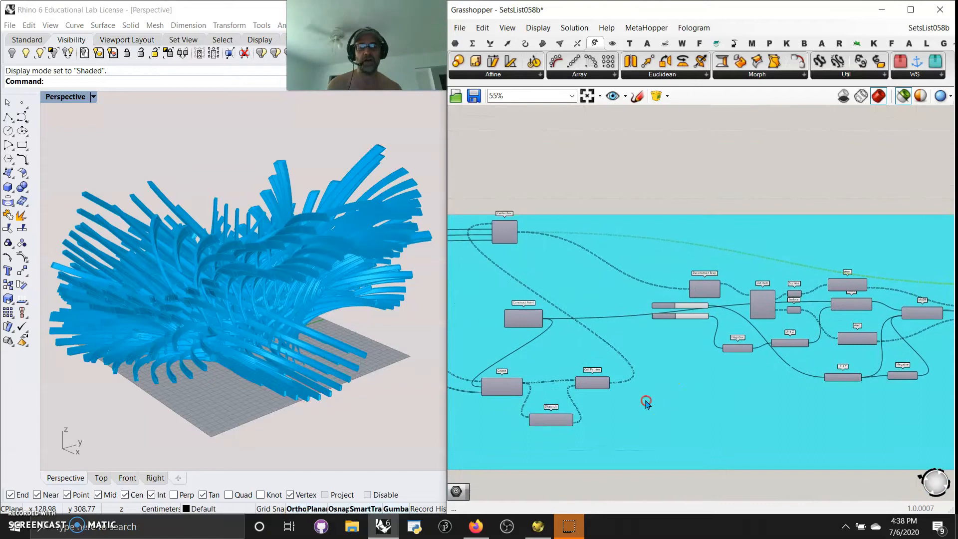
right_drag(646, 402, 688, 404)
drag(550, 240, 670, 225)
right_drag(845, 215, 601, 153)
click(851, 231)
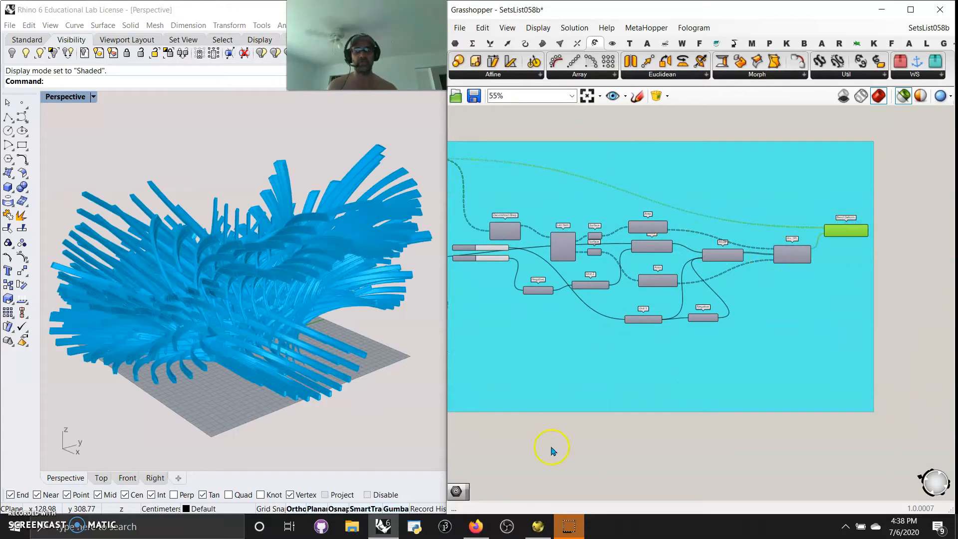
Examine the Construct Point, Mirror and Merge components near the start of the definition.
right_drag(546, 451, 698, 466)
right_drag(512, 463, 642, 484)
right_drag(544, 464, 648, 467)
scroll(590, 357, up, 5)
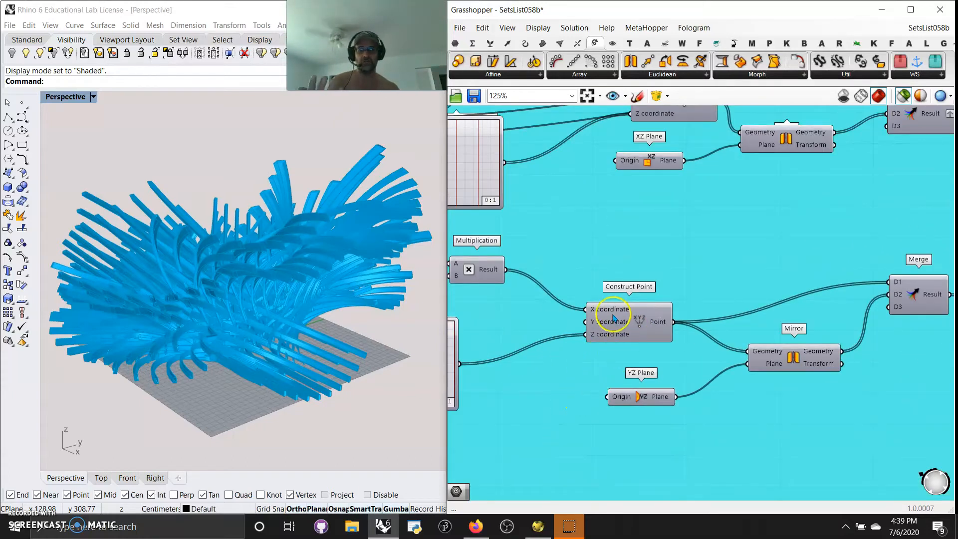
scroll(588, 441, down, 4)
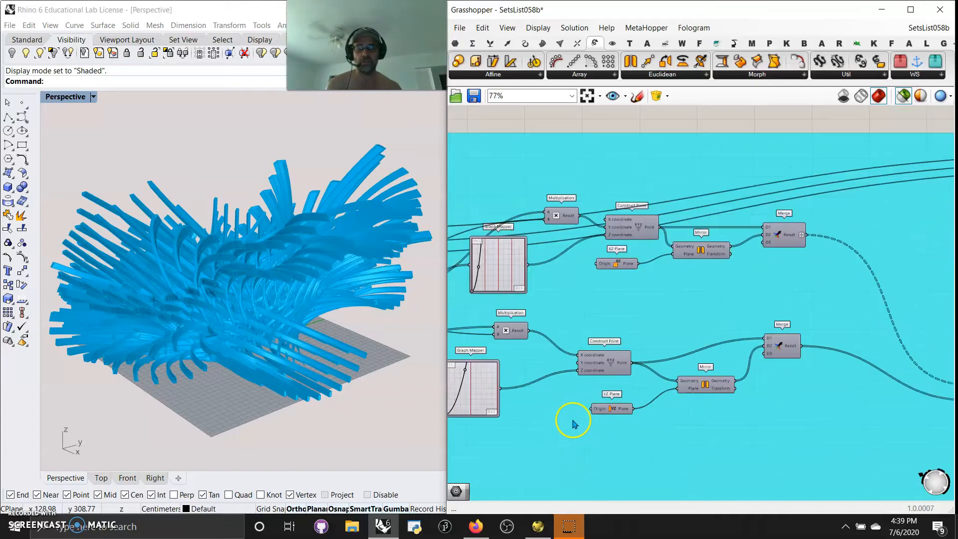
Review the sliders and Graph Mappers at the start of the definition, and preview the straight boxes from Center Box.
right_drag(627, 229, 732, 492)
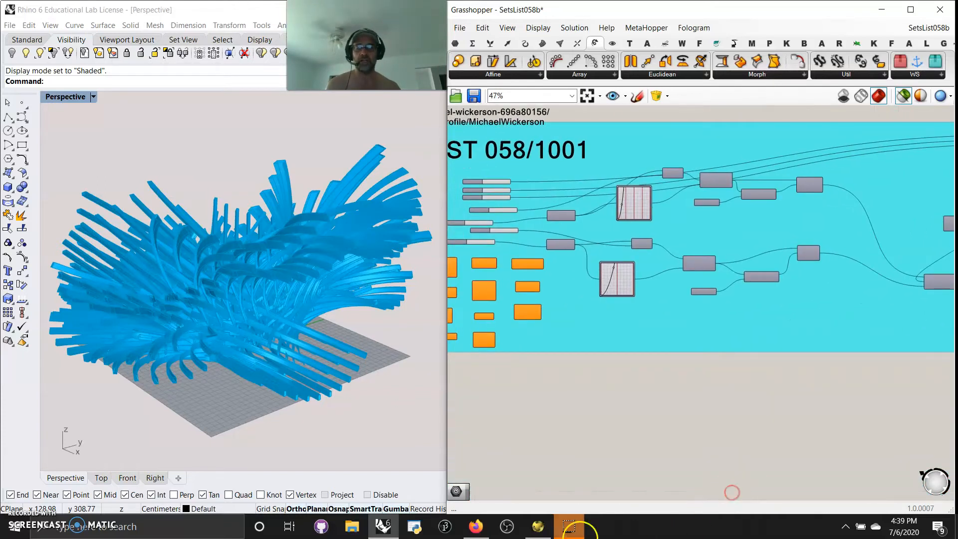
right_drag(528, 394, 595, 468)
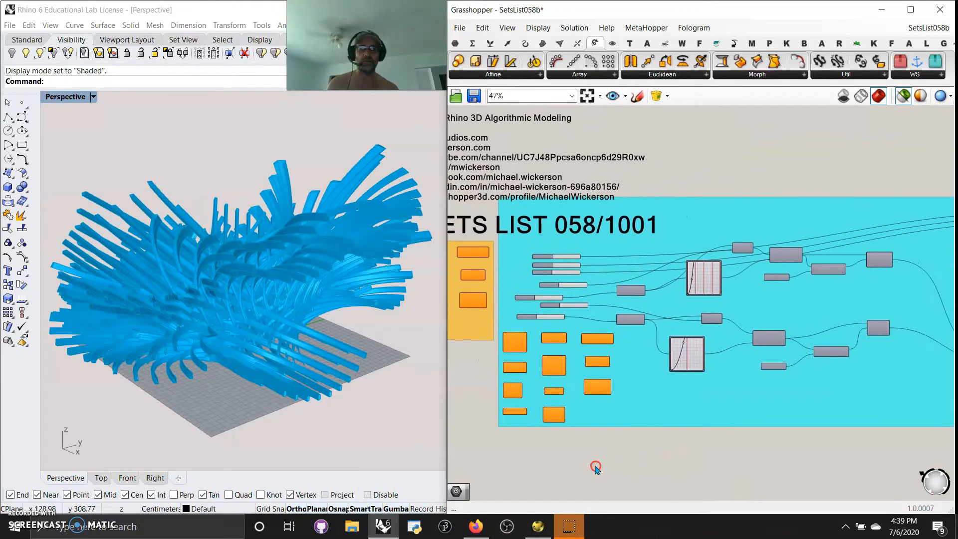
right_drag(797, 460, 577, 483)
click(893, 238)
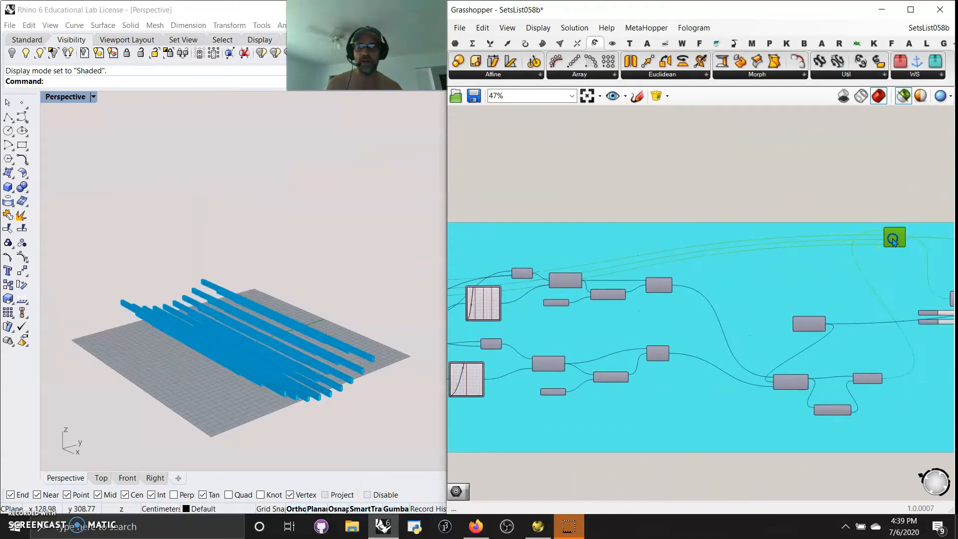
right_drag(553, 194, 816, 152)
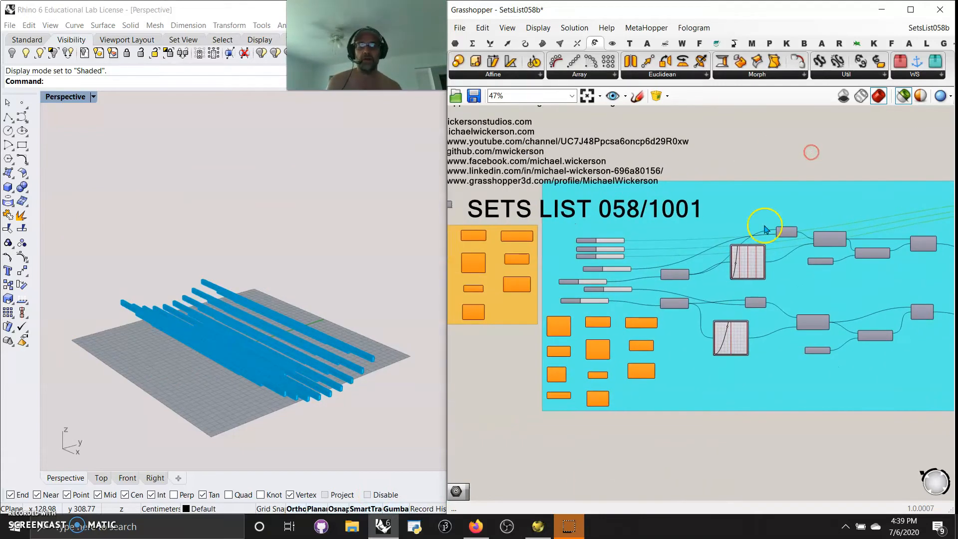
right_drag(555, 441, 617, 451)
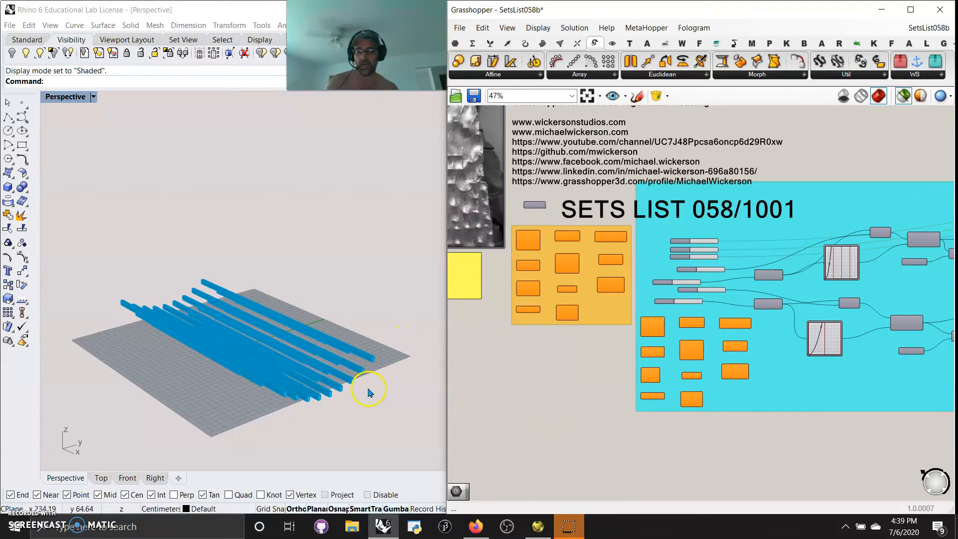
right_drag(559, 421, 462, 434)
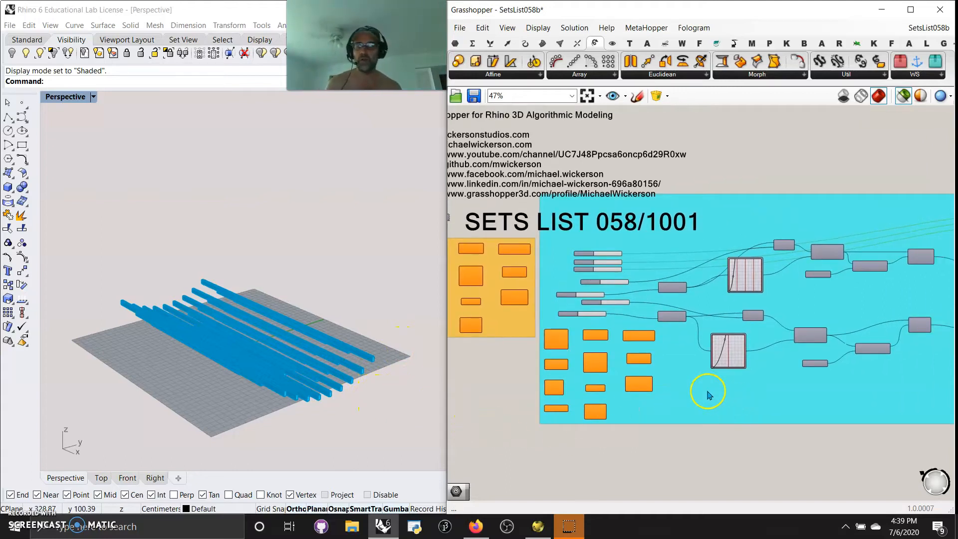
Disable the solver, make the curves in both Graph Mappers slightly steeper, and enable the solver again.
scroll(708, 395, up, 5)
middle_click(732, 396)
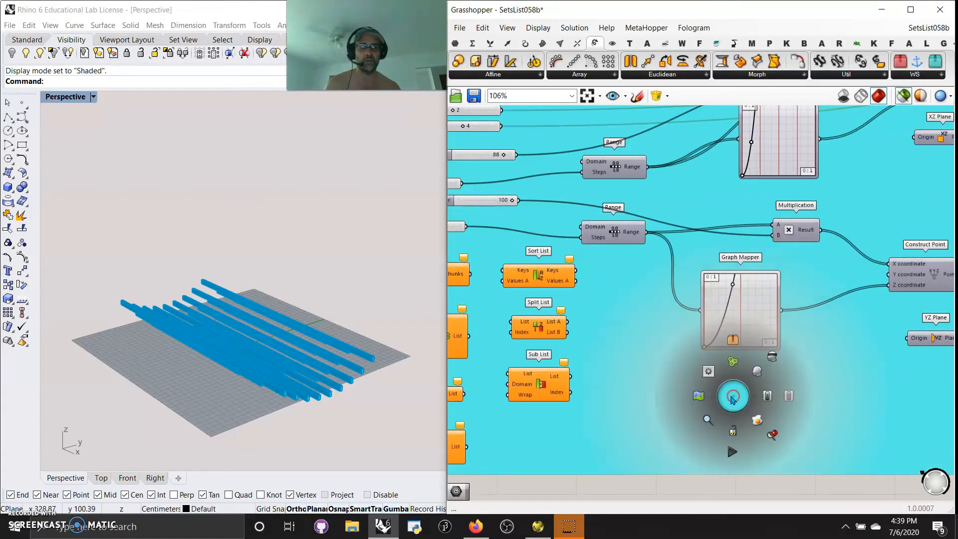
click(732, 431)
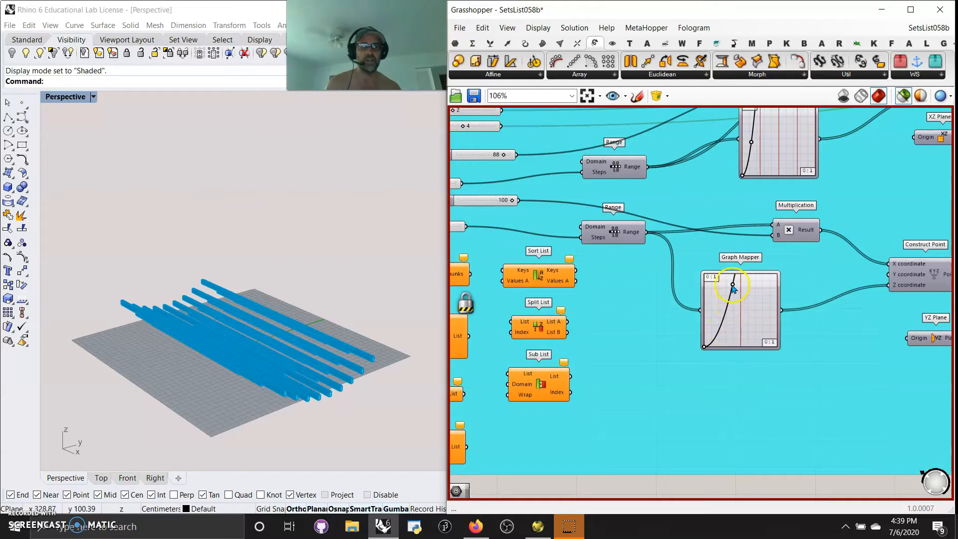
drag(726, 286, 720, 291)
right_drag(754, 233, 737, 295)
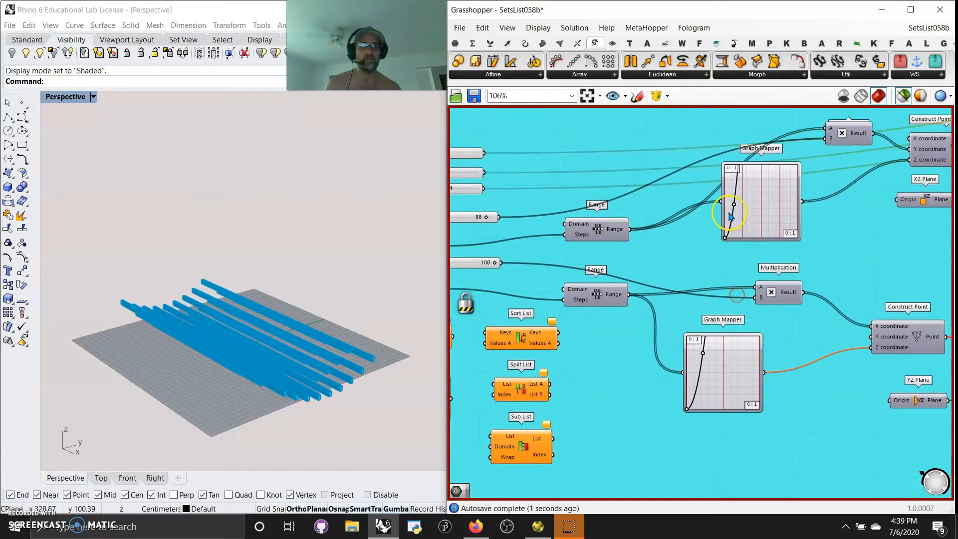
drag(733, 207, 732, 205)
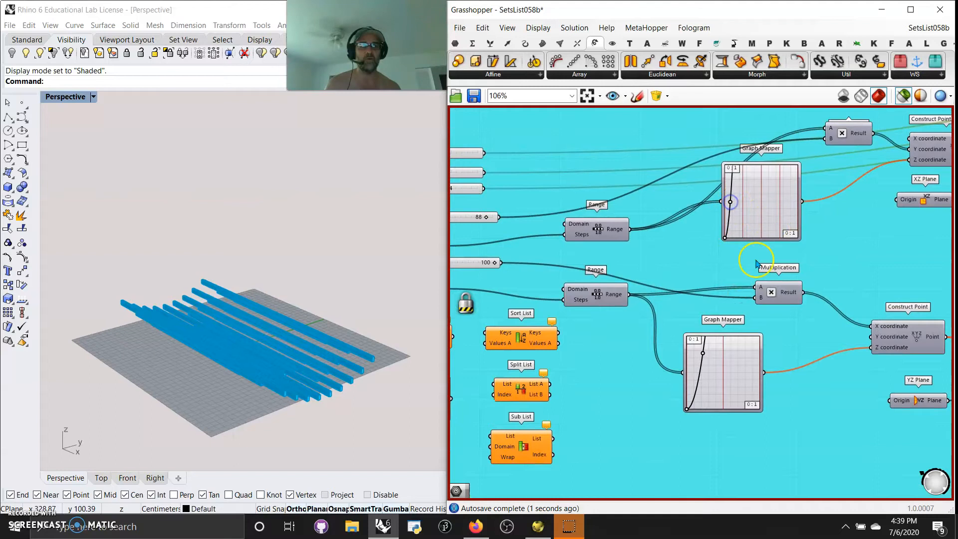
middle_click(616, 406)
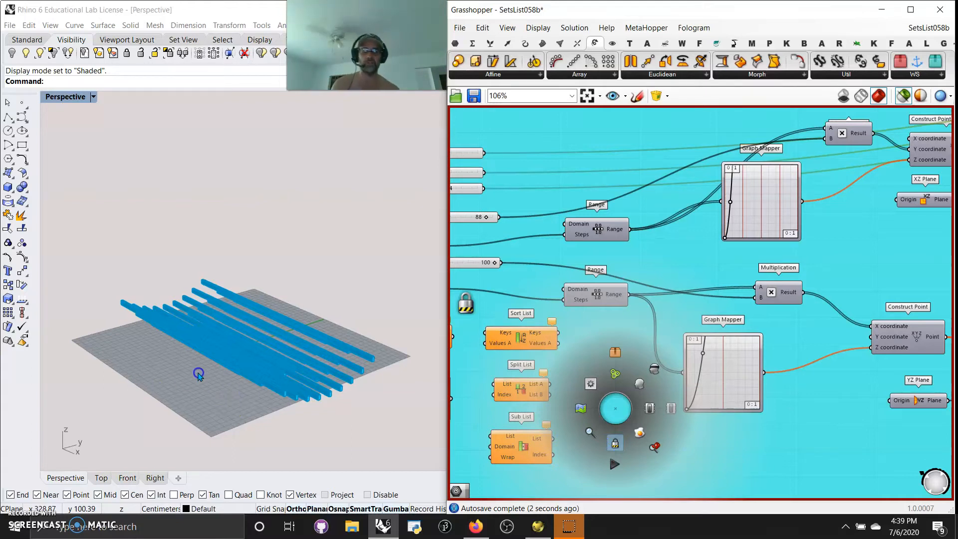
Examine the recomputed bristle model from different sides and follow the definition through to Arc 3Pt and Bend Deform.
right_drag(334, 398, 305, 387)
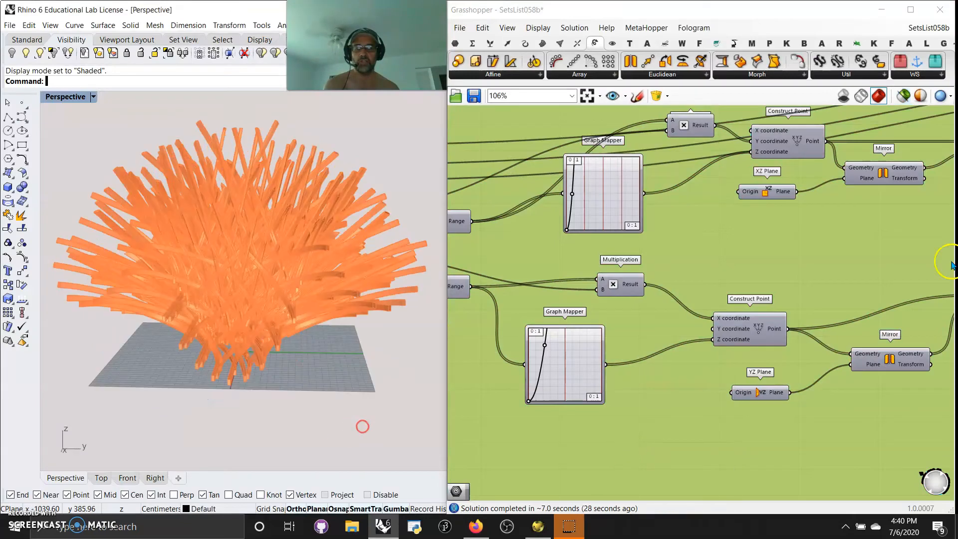
right_drag(233, 260, 226, 114)
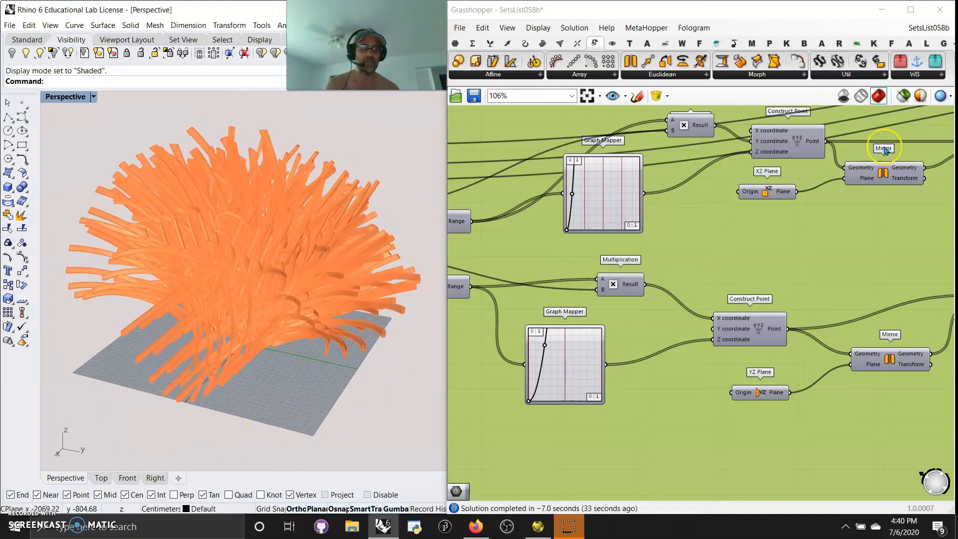
right_drag(874, 280, 531, 252)
right_drag(785, 209, 576, 255)
right_drag(799, 256, 573, 241)
right_drag(775, 361, 578, 385)
right_drag(745, 383, 547, 370)
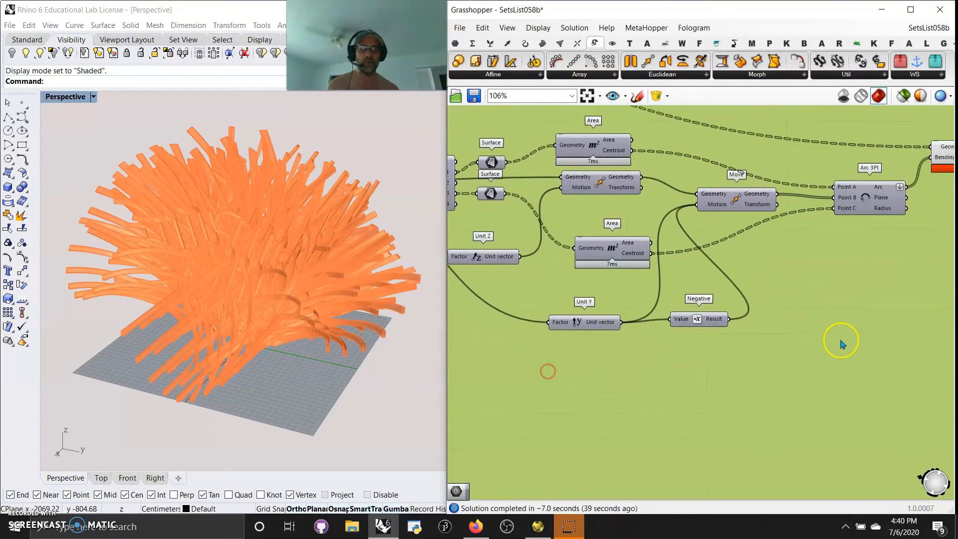
right_drag(842, 342, 626, 398)
right_drag(734, 364, 694, 372)
Highlight the Bend Deform geometry and inspect the bent boxes from several sides.
right_drag(235, 293, 240, 331)
click(715, 239)
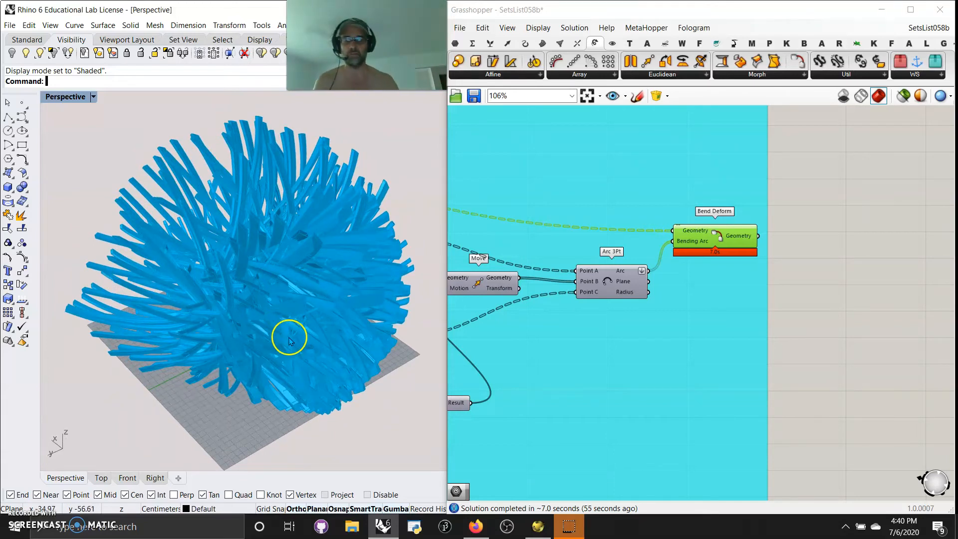
right_drag(321, 368, 290, 346)
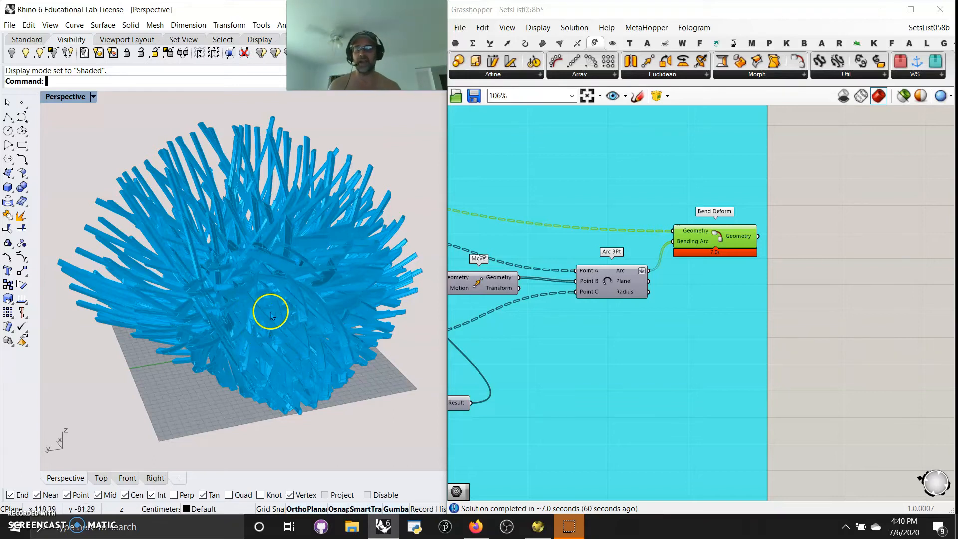
Examine the Bend Deform bristle model from further angles, including its densely packed lower end and the spreading outer bristles.
right_drag(256, 336, 172, 348)
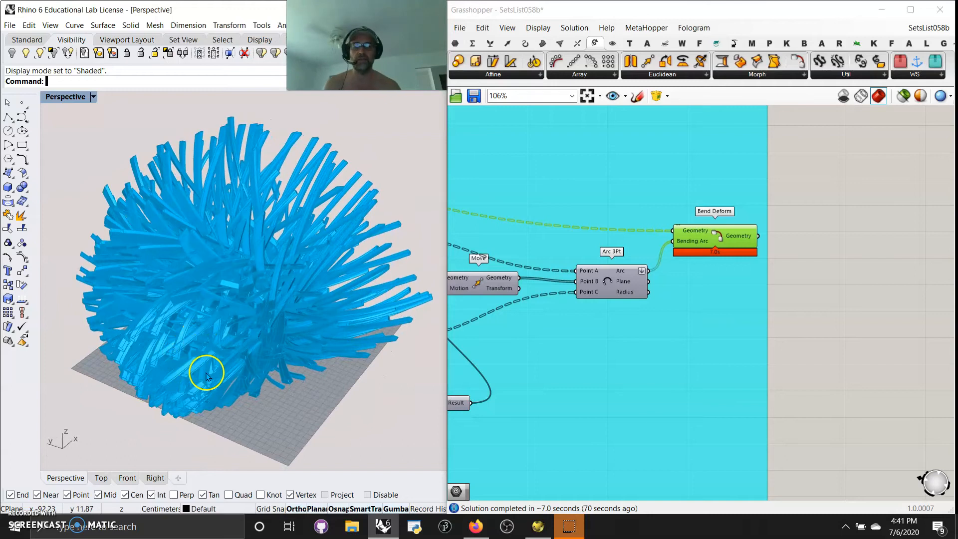
right_drag(363, 353, 306, 365)
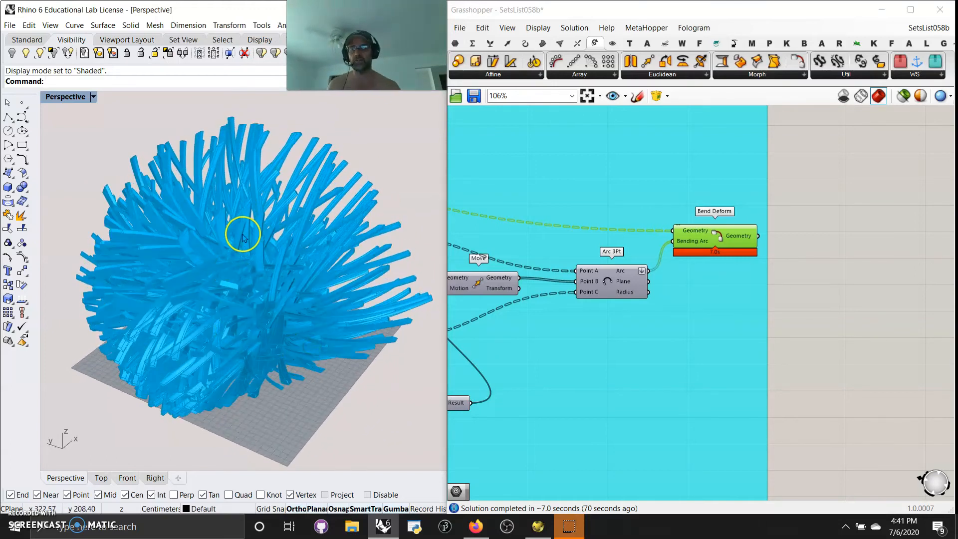
scroll(243, 230, up, 3)
right_drag(240, 248, 259, 279)
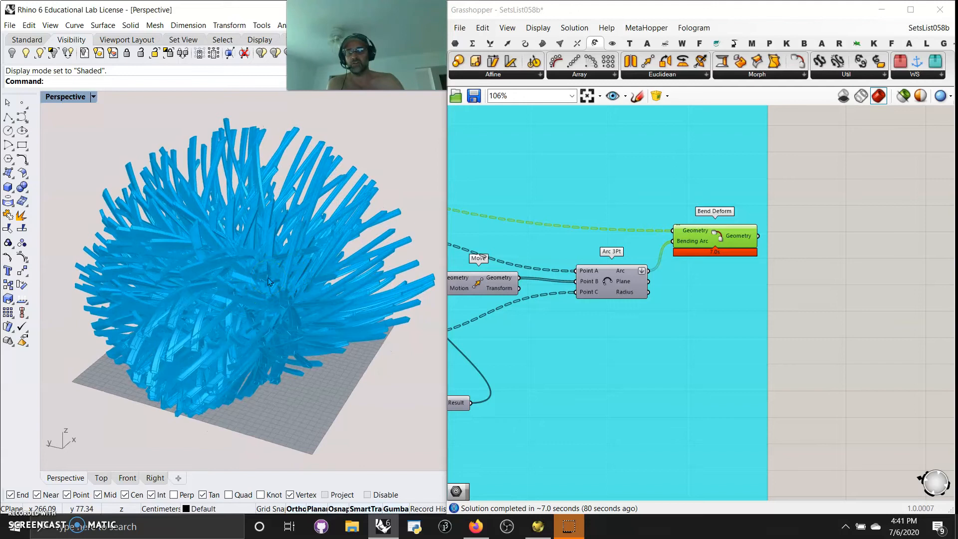
right_drag(308, 310, 169, 306)
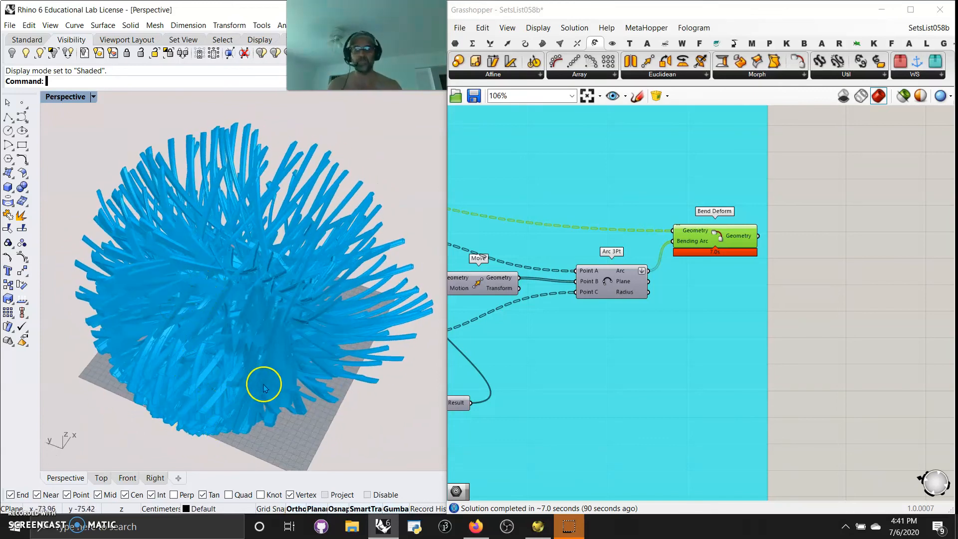
mouse_move(297, 325)
right_down()
mouse_move(261, 336)
mouse_move(233, 274)
mouse_move(294, 322)
right_up()
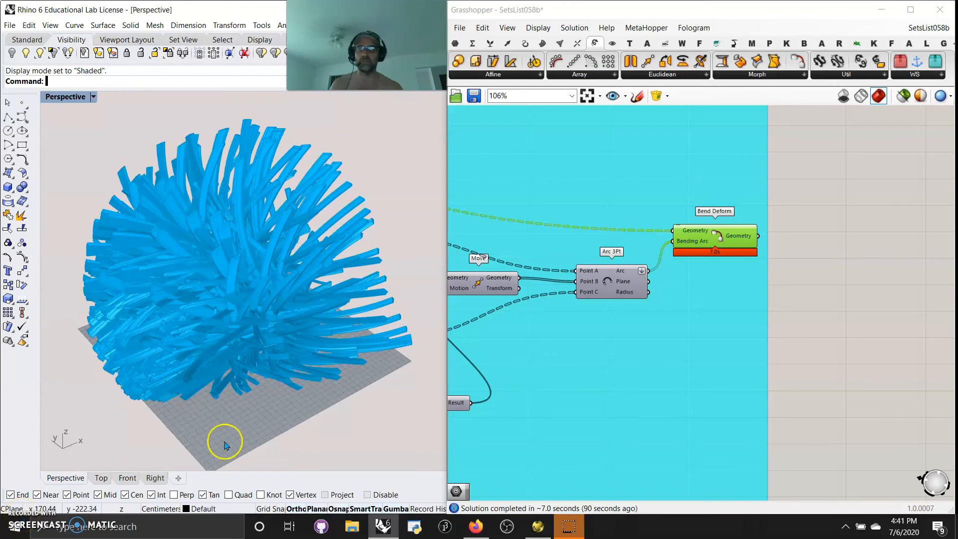
Review the whole Sets List 058 definition, then examine the orange group of list components, from Insert Items to Sub List.
click(588, 95)
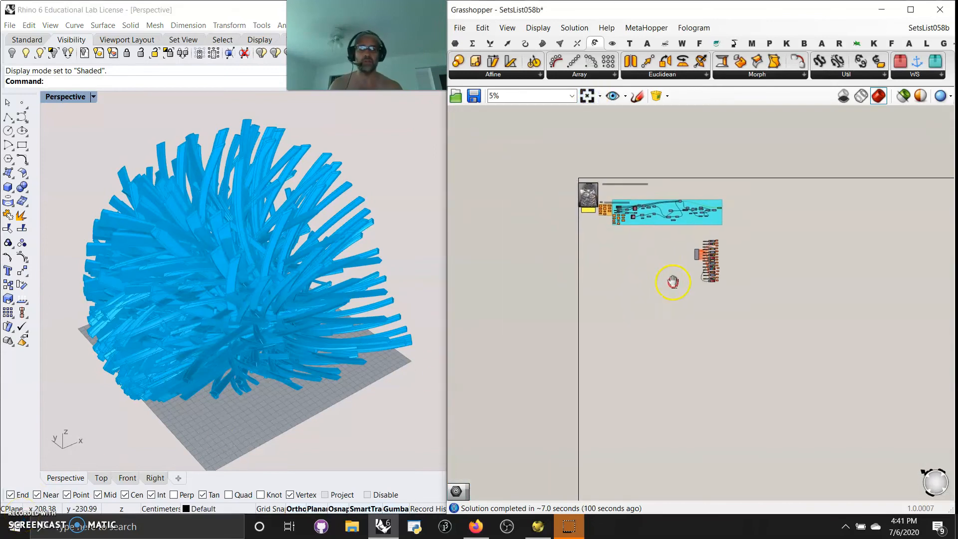
scroll(676, 290, up, 5)
scroll(656, 281, down, 4)
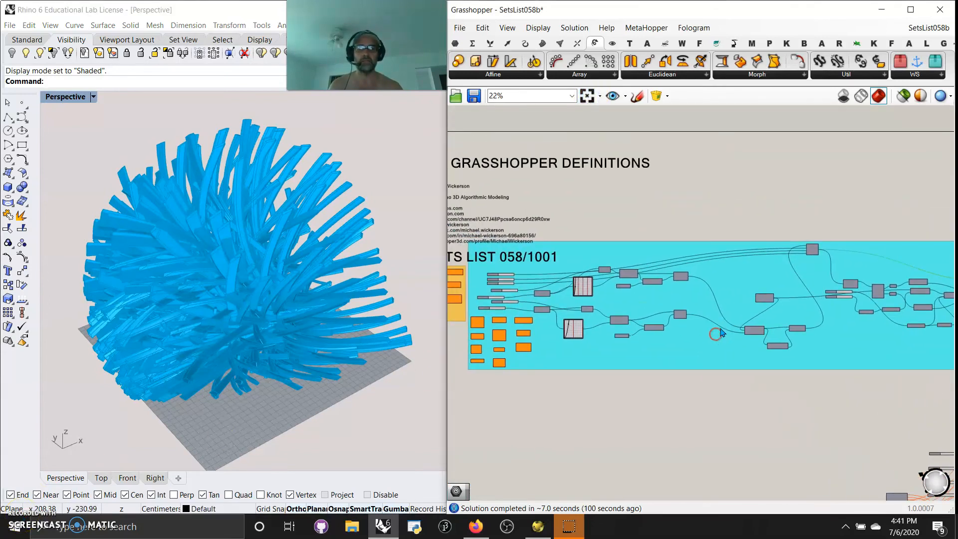
scroll(738, 325, down, 1)
right_drag(721, 339, 696, 252)
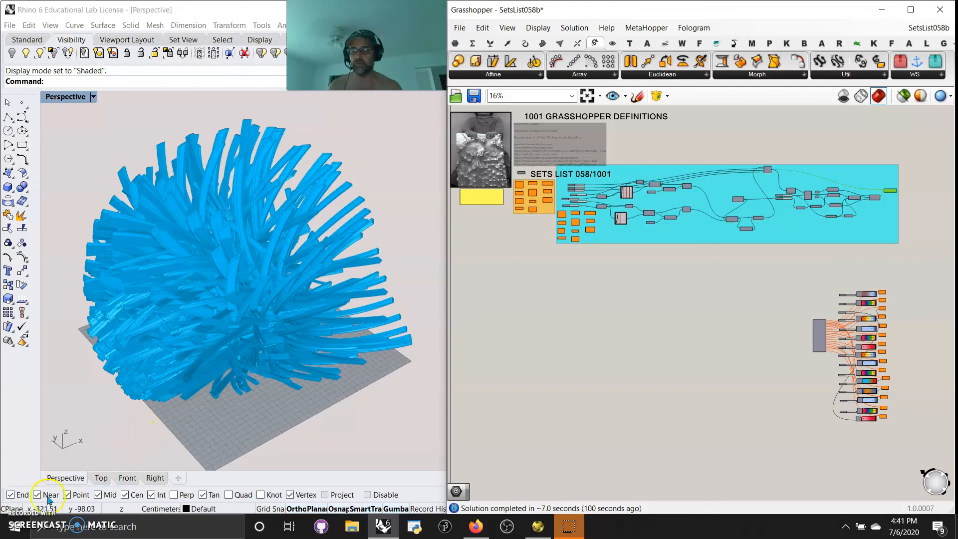
scroll(532, 190, up, 7)
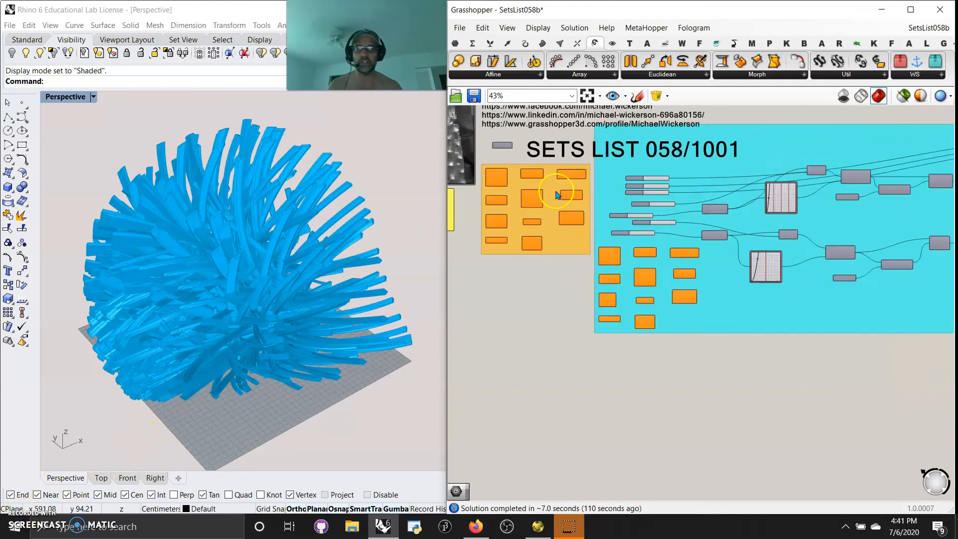
scroll(548, 253, up, 3)
right_drag(532, 244, 677, 309)
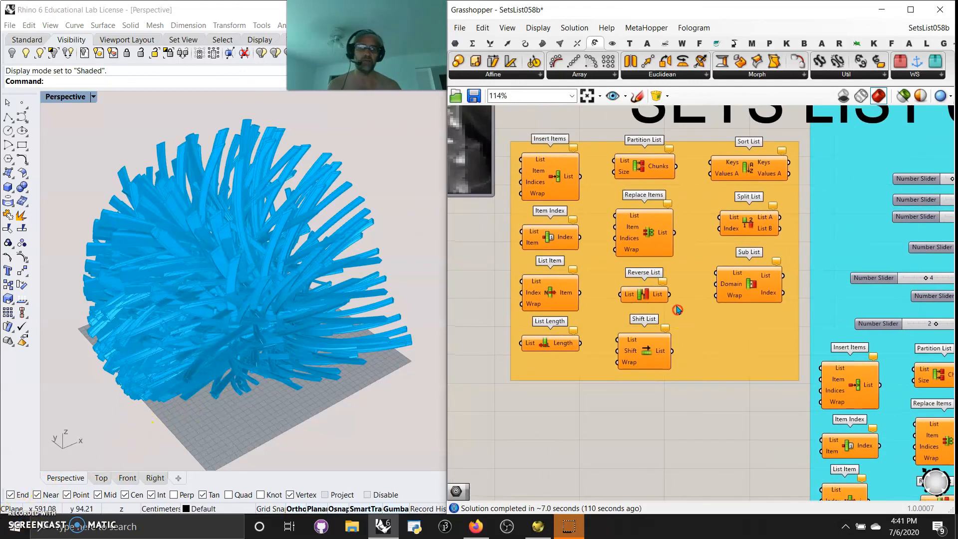